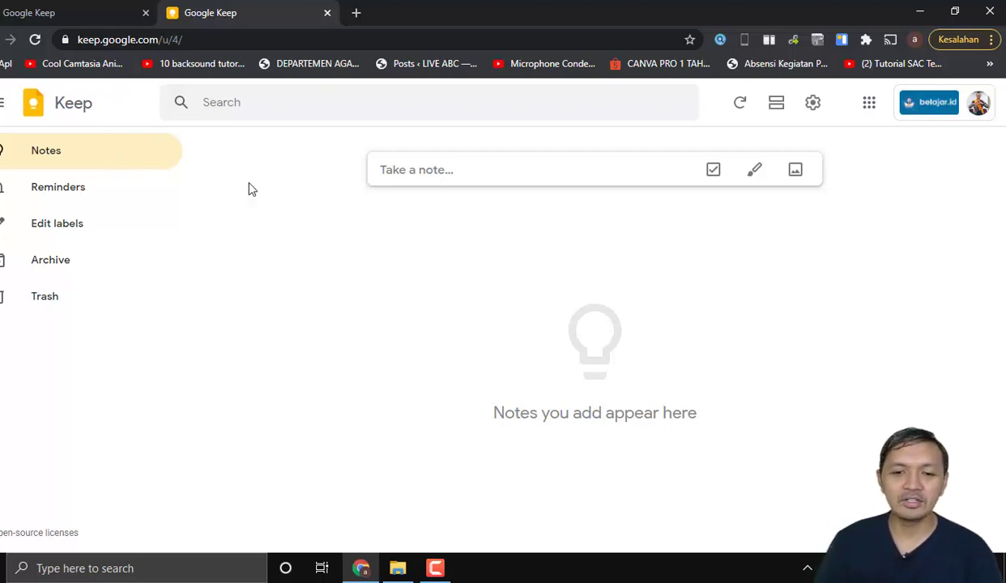
Start a new note titled "Rapat Koordinari Ujian Sekolah"
left_click(456, 170)
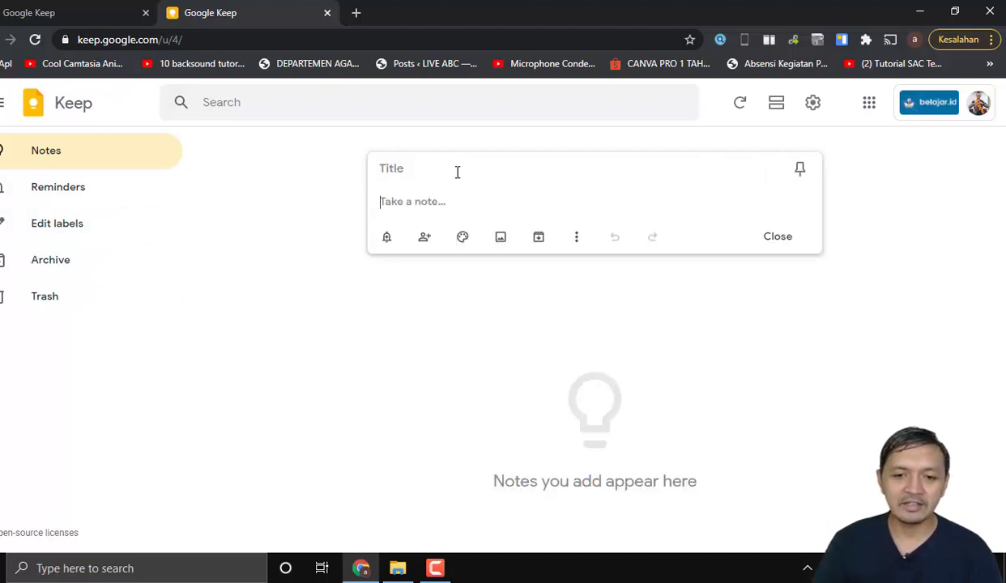
left_click(397, 167)
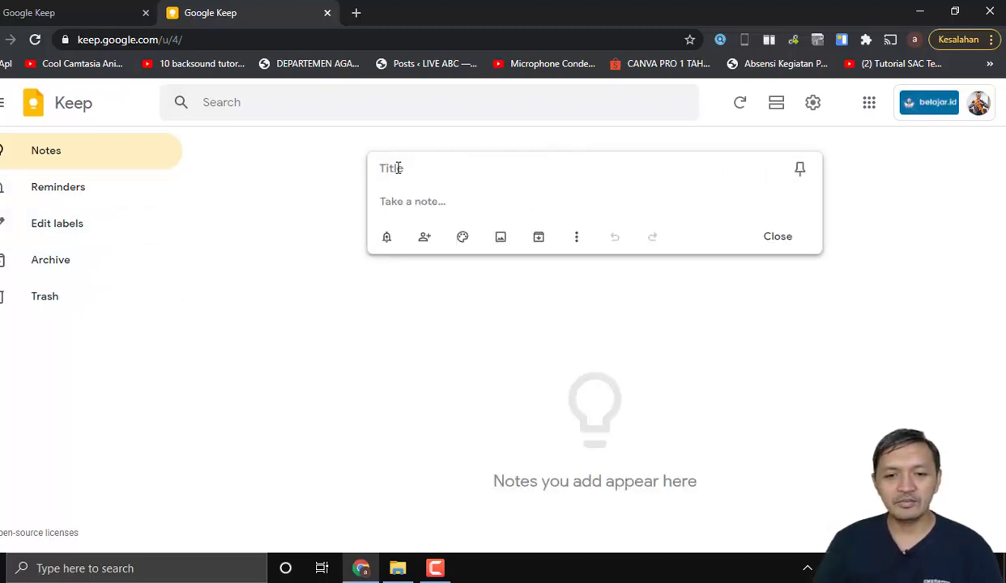
type("Rapat ")
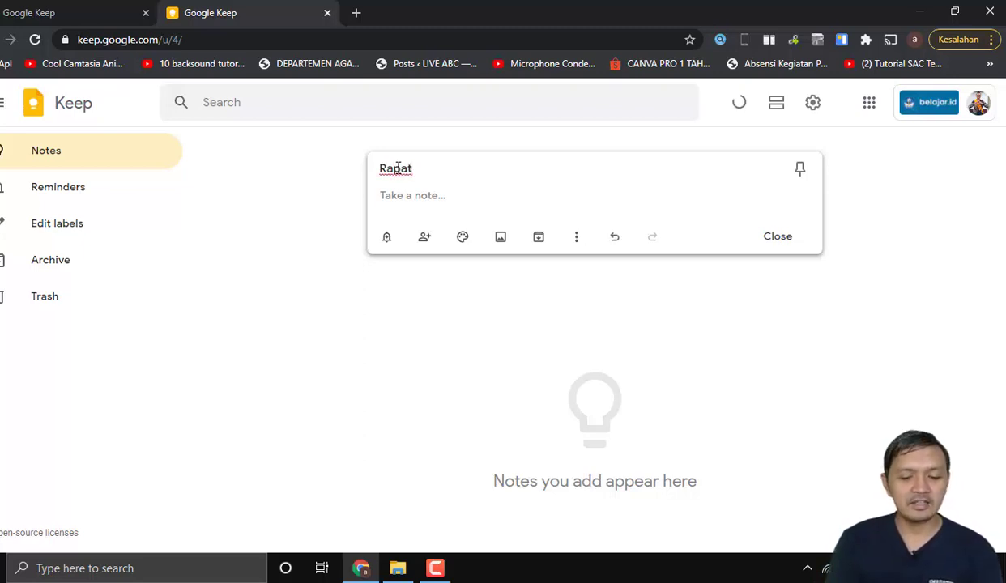
type("K")
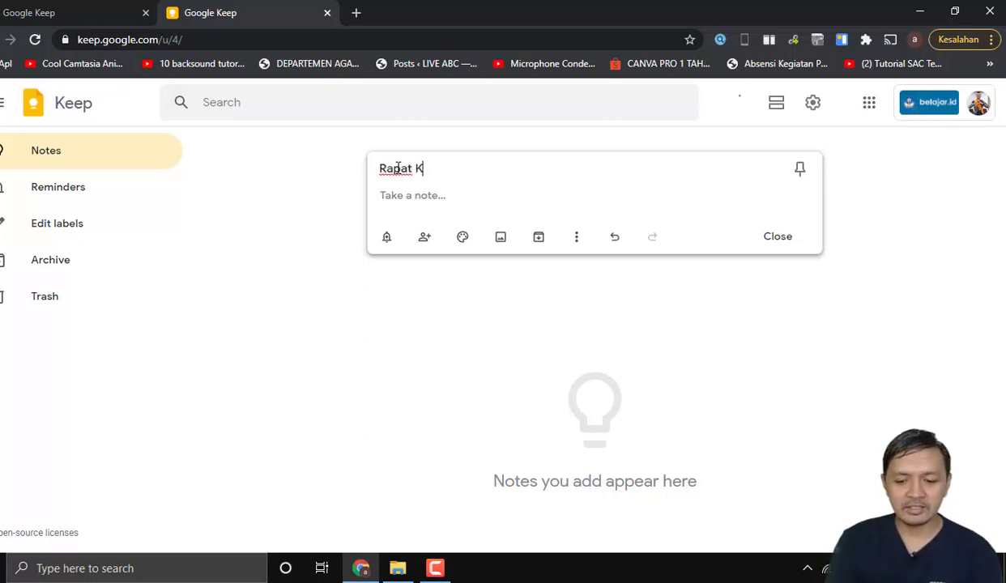
type("oordinar")
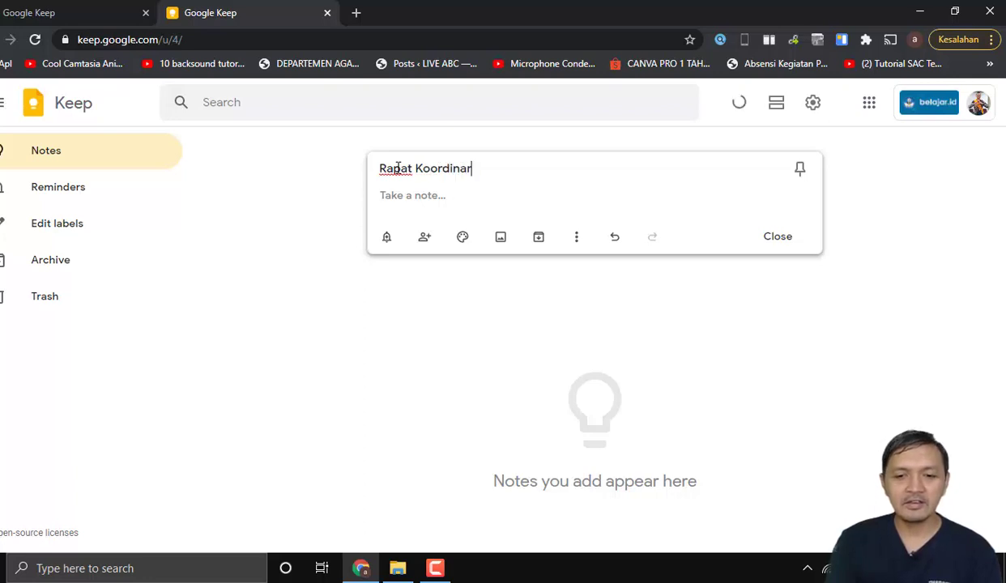
type("i Ujian ")
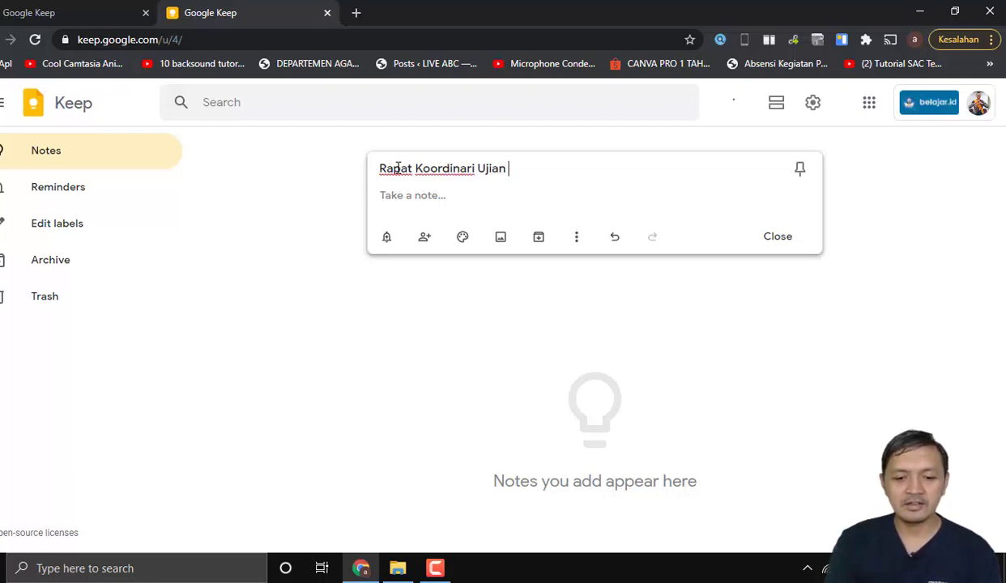
type("Seko")
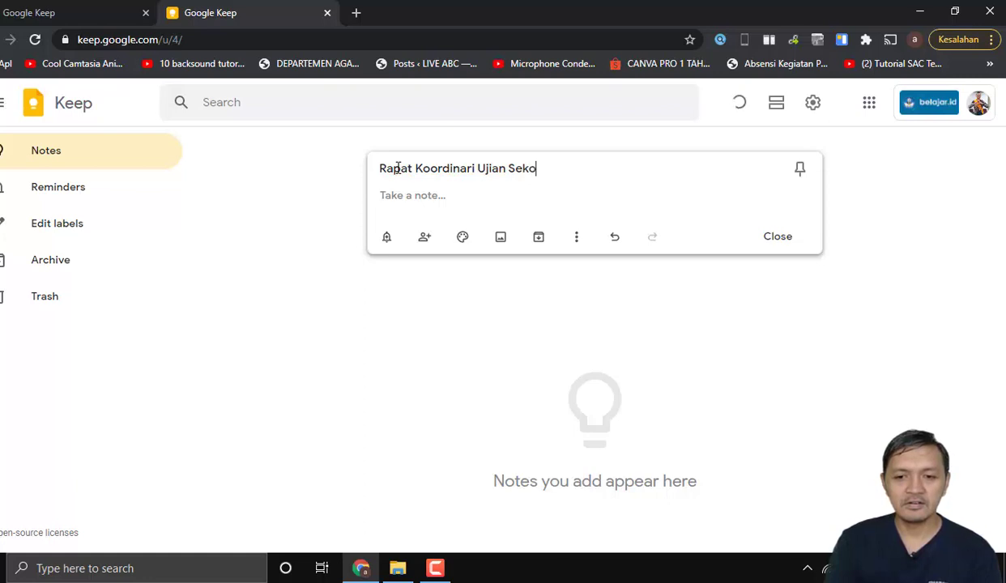
type("lah")
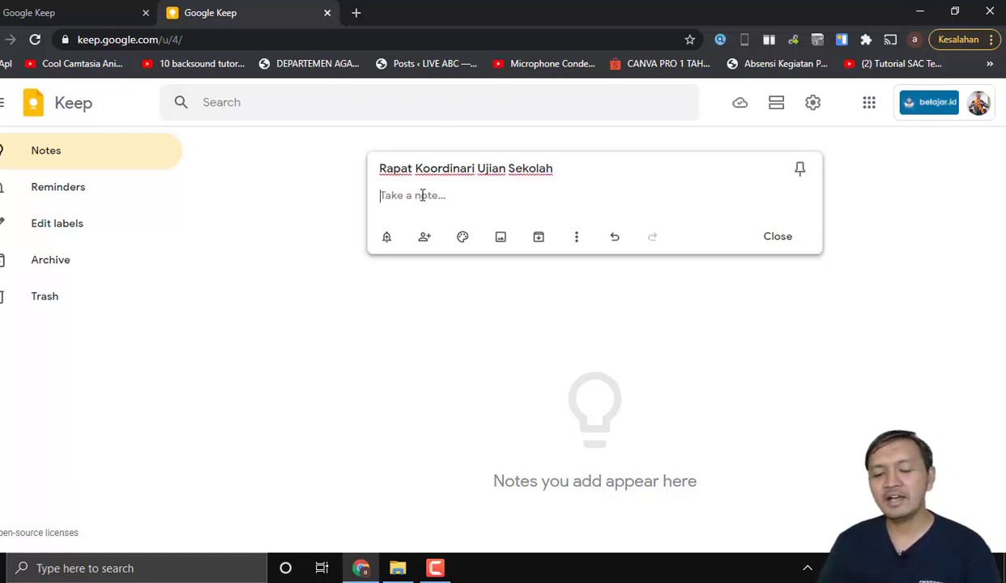
Add a reminder to the note for today, Mar 12, 2021, at 1:00 PM
left_click(386, 240)
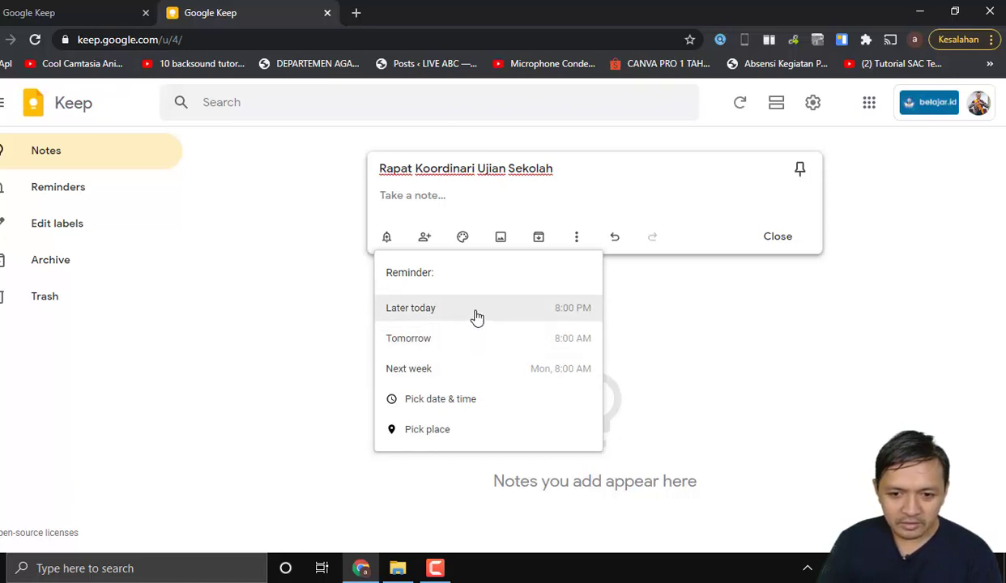
left_click(476, 317)
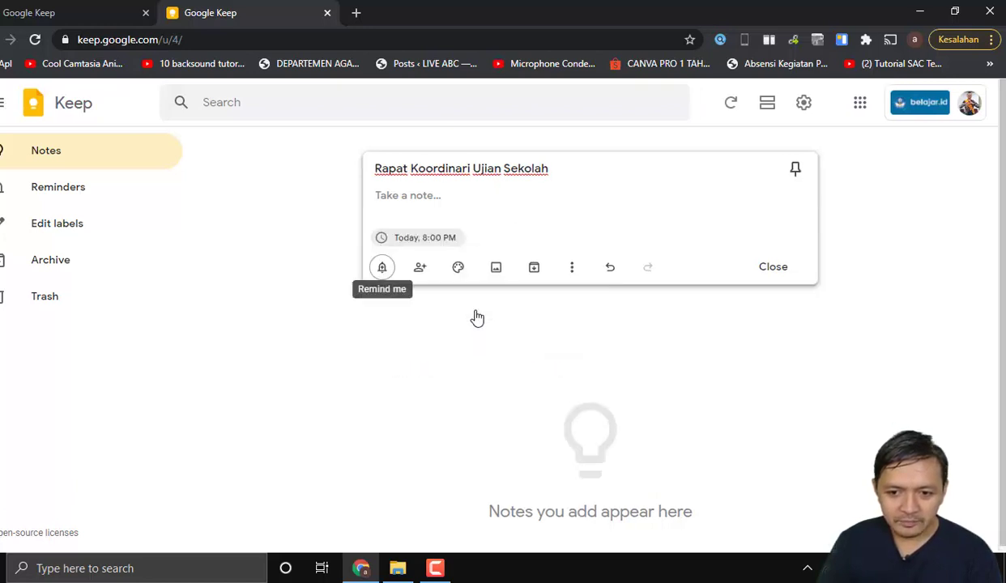
left_click(429, 241)
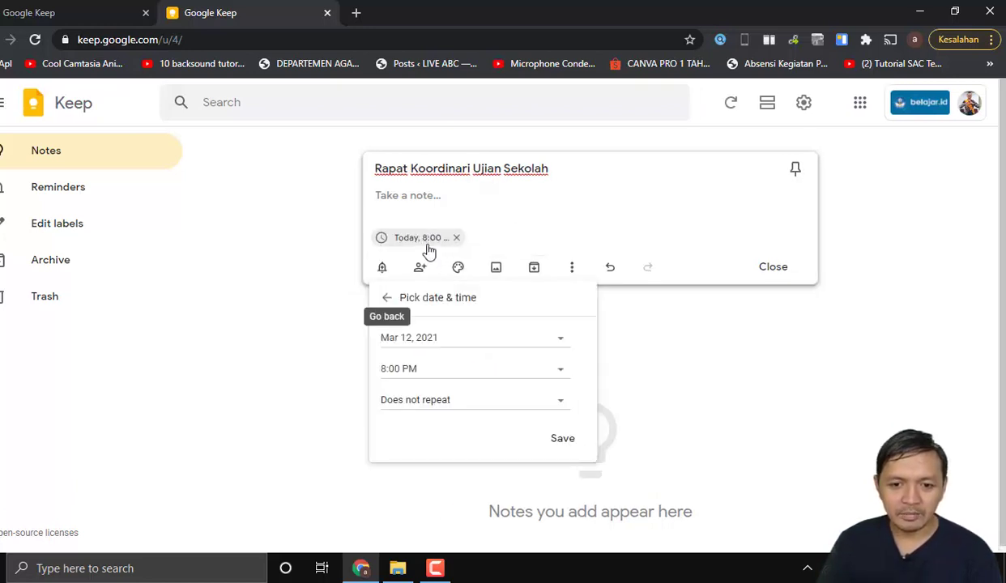
left_click(432, 370)
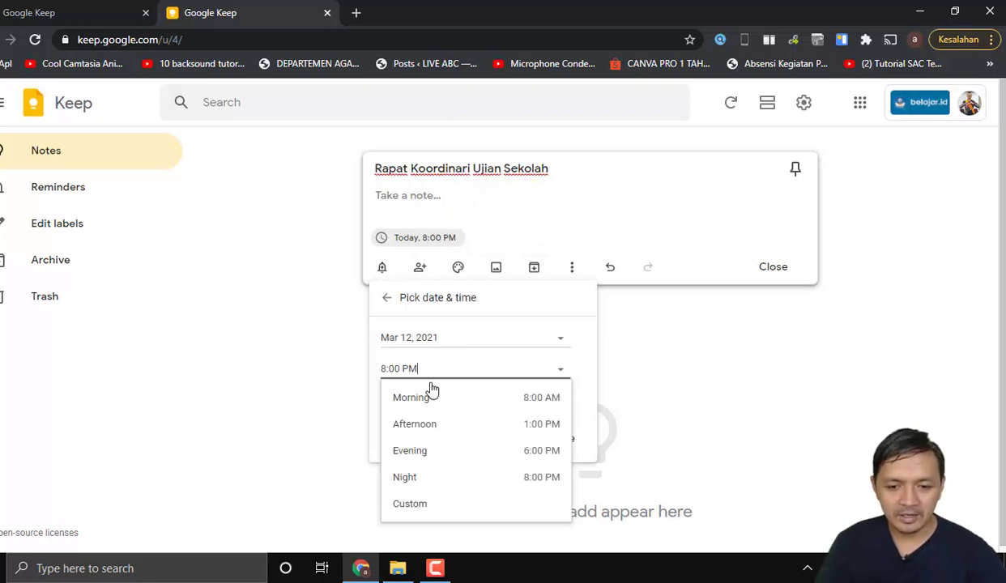
left_click(438, 514)
left_click(554, 374)
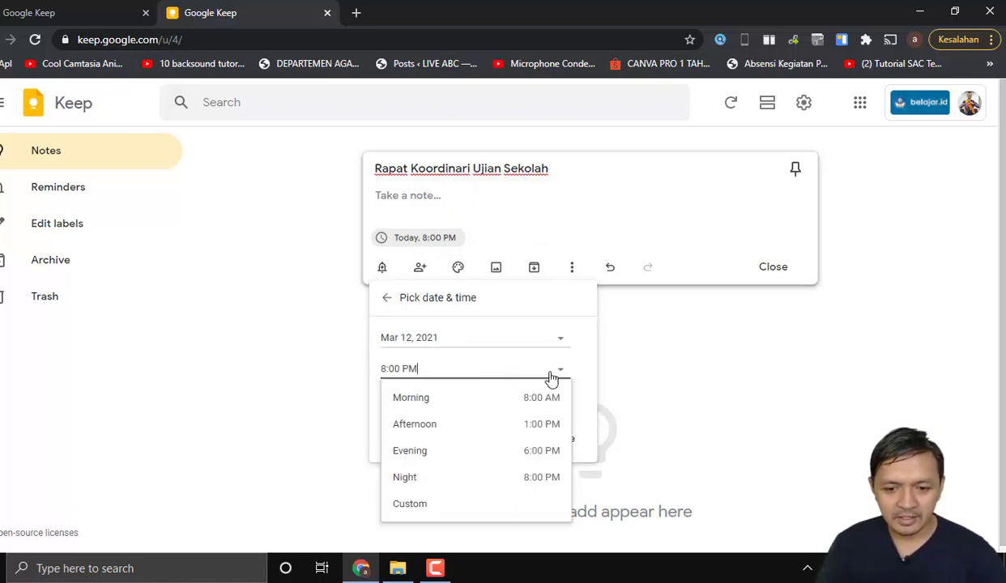
left_click(493, 426)
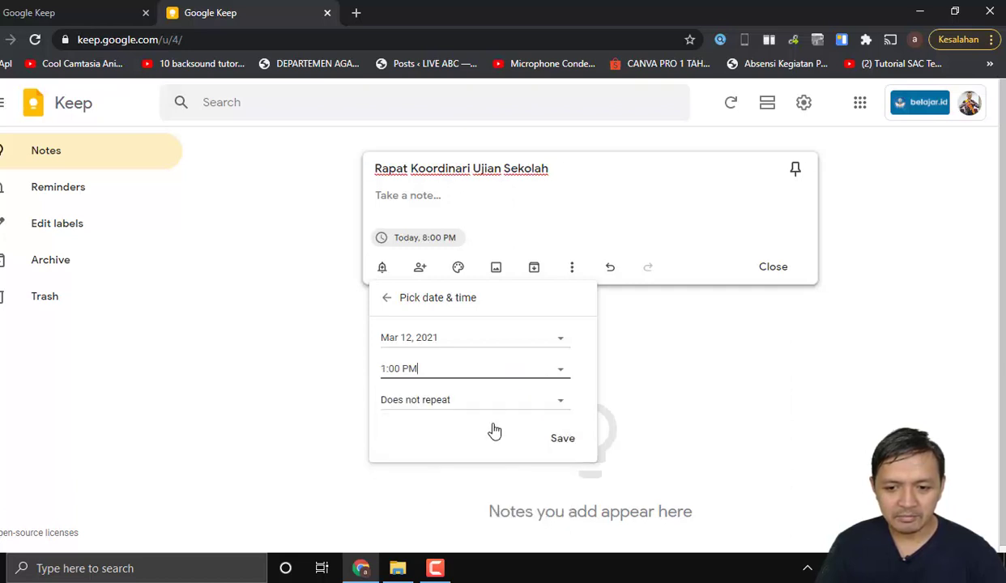
left_click(566, 442)
Change the note's background color to teal after trying red
mouse_move(452, 272)
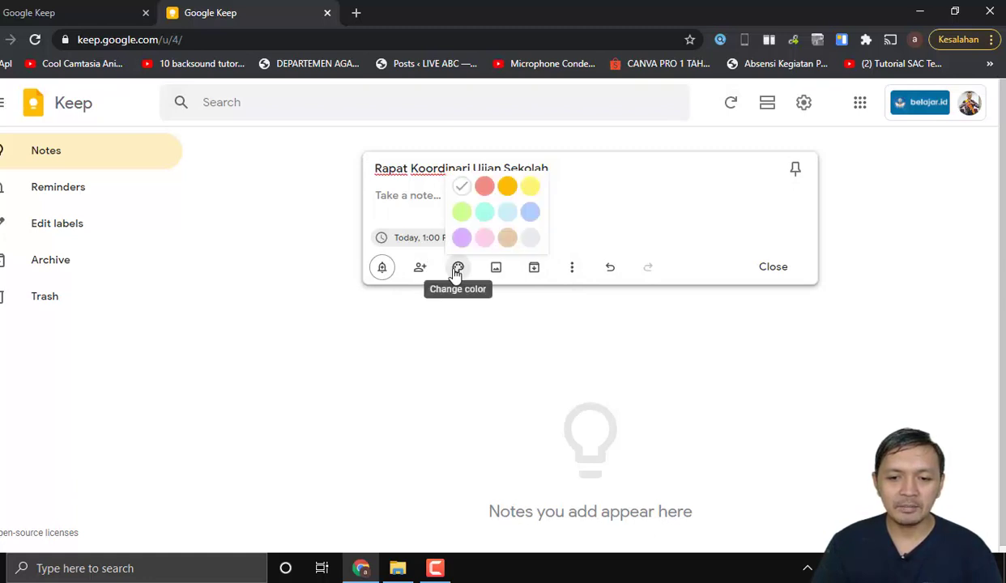
left_click(486, 189)
mouse_move(466, 280)
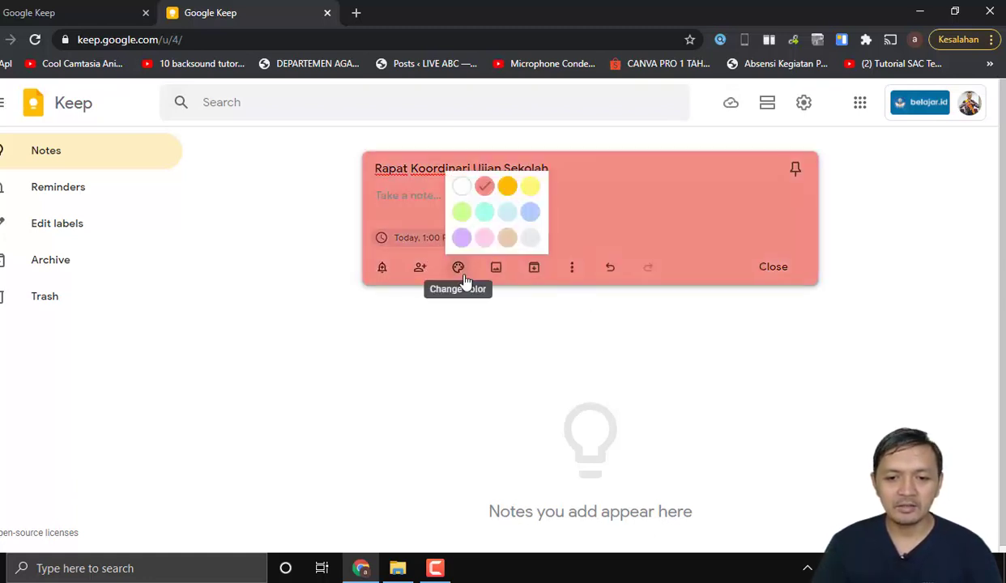
left_click(483, 212)
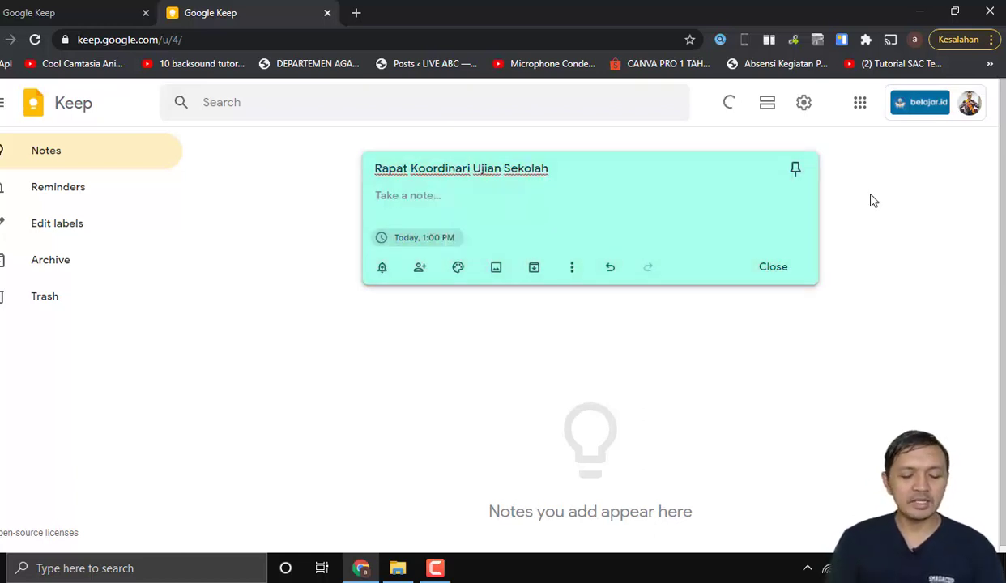
Write "Ini adalah persiapan untuk pelaksaanaan US." in the body of the note
type("INi ad")
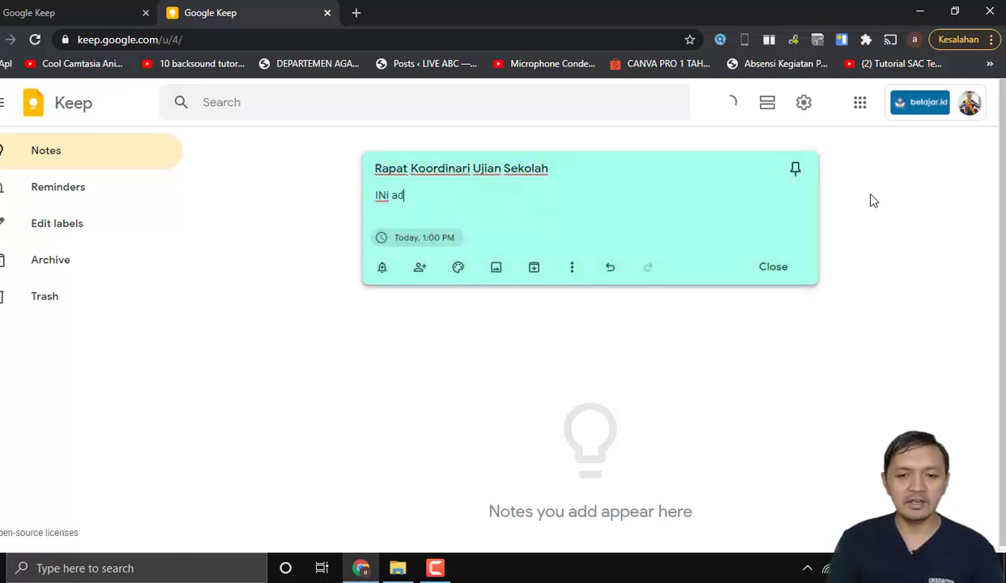
key("BackSpace")
key("BackSpace")
key("BackSpace")
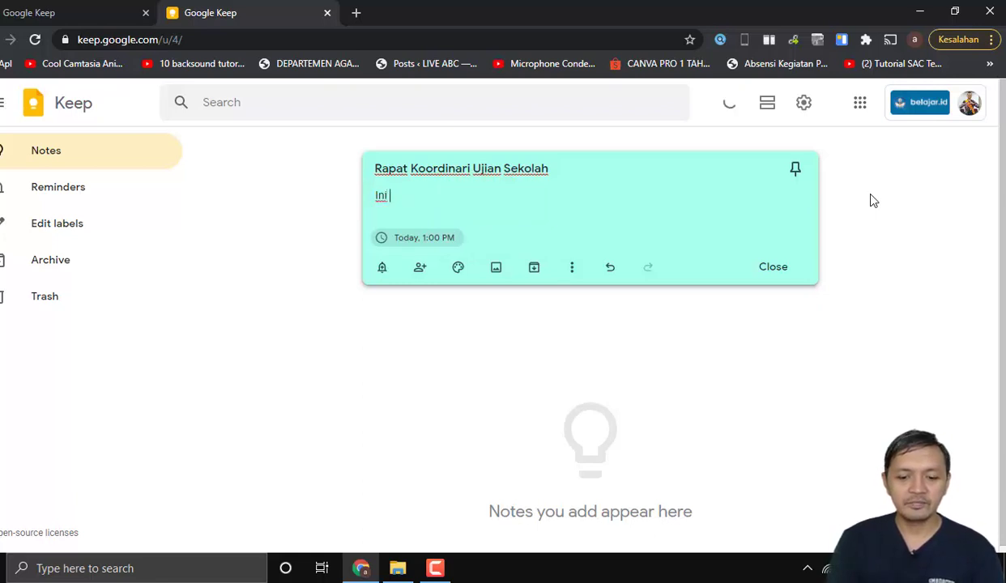
type("adalah persiap")
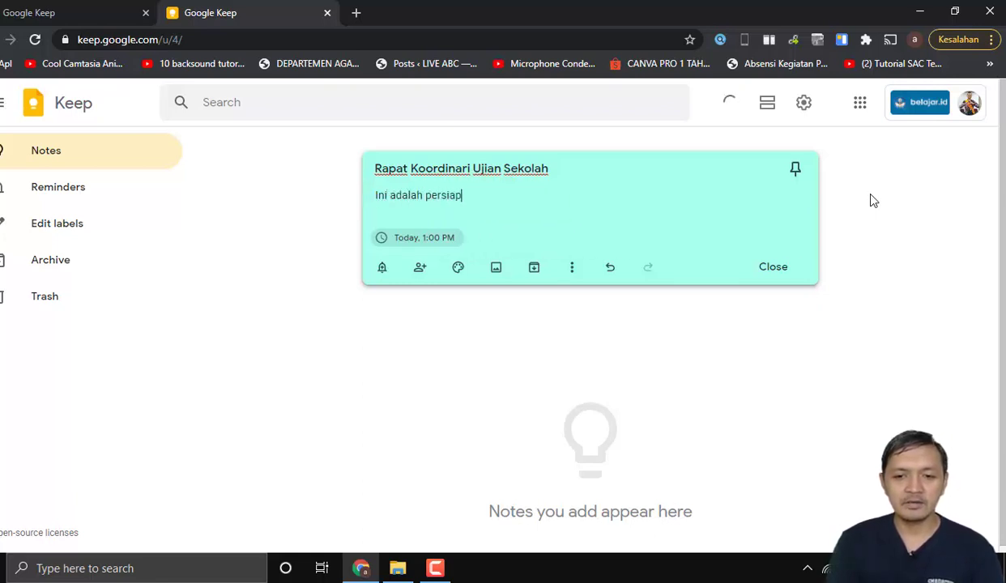
type("an untuk peak")
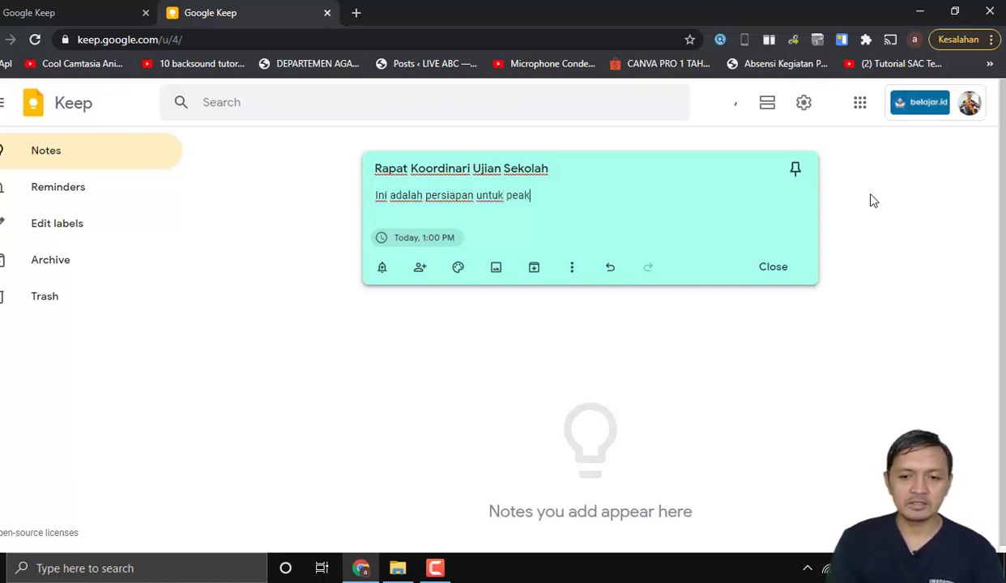
key("BackSpace")
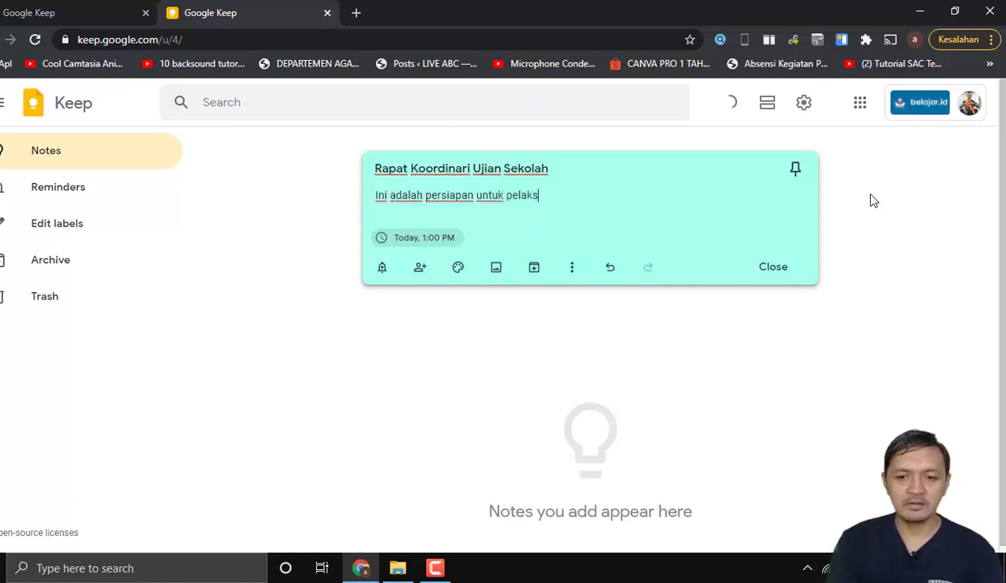
type("naa")
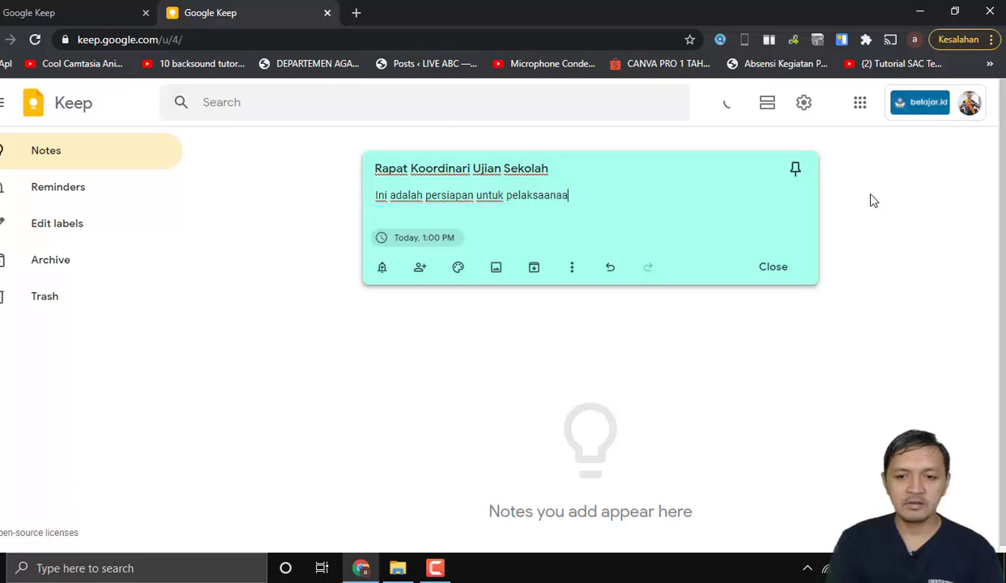
type("n US. ")
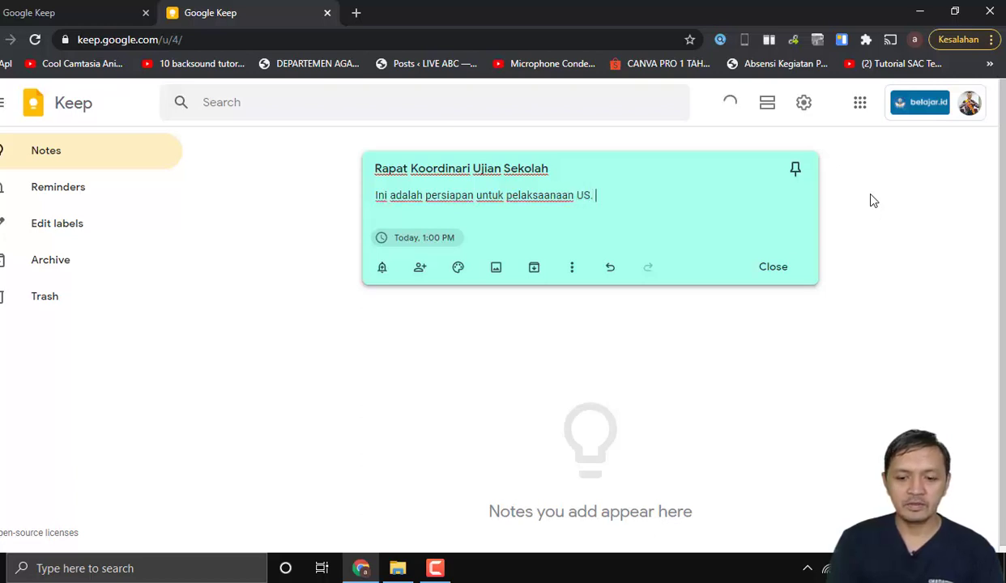
Continue the note body with "Berpertan sebagai teknisi dan pengelolaan absensi di google form." and close the note
type("Berpertan se")
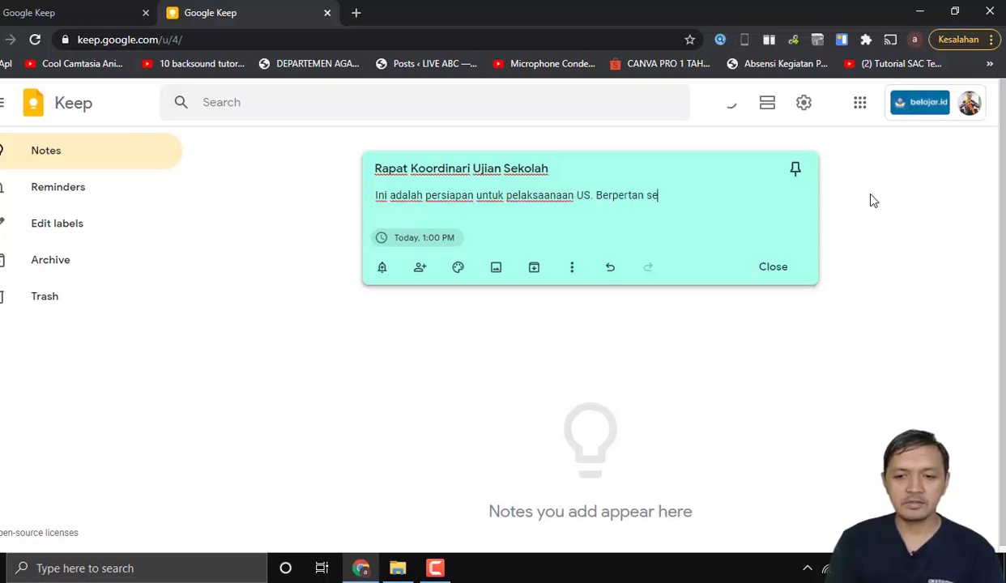
type("baga")
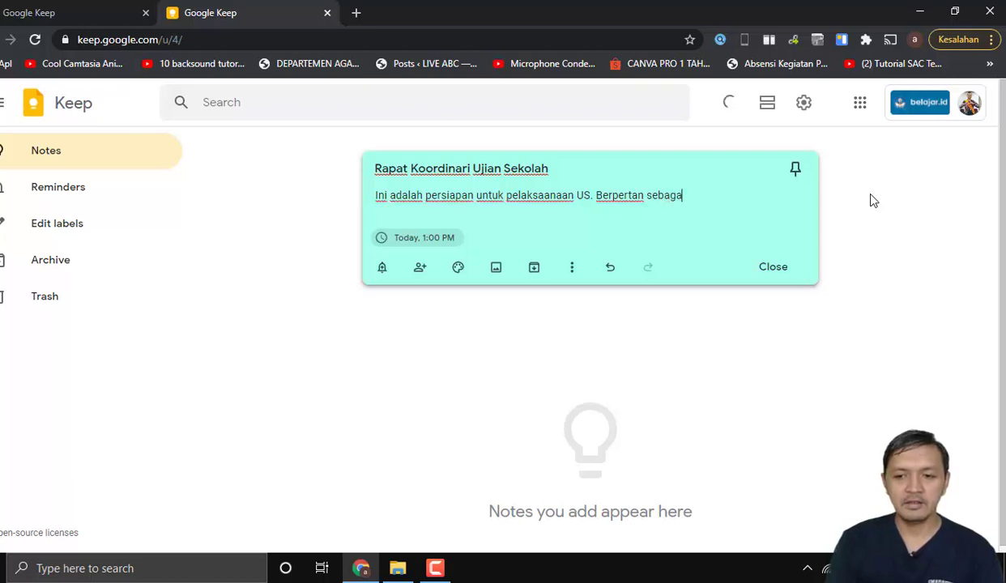
type("i tekni")
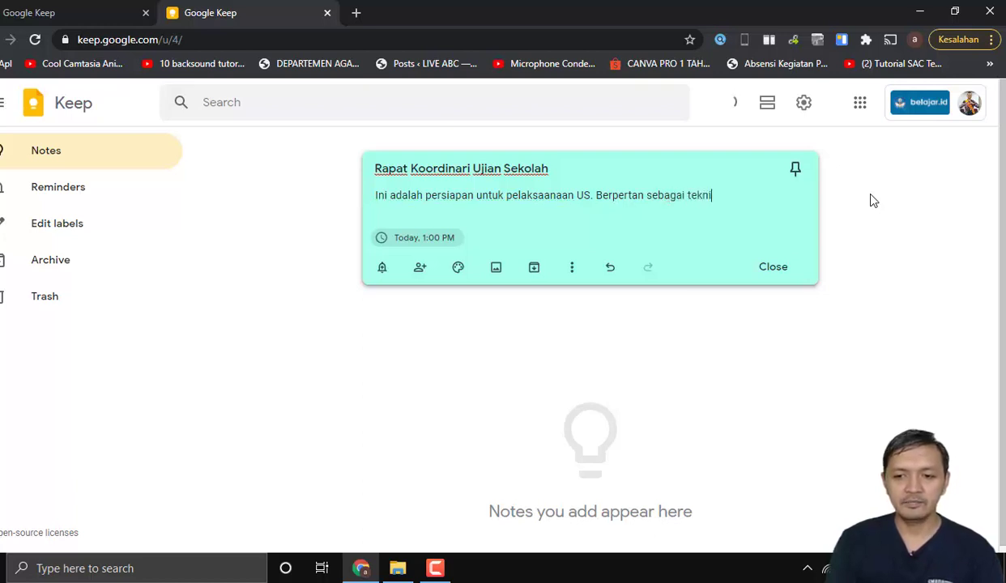
type("si dan pengel")
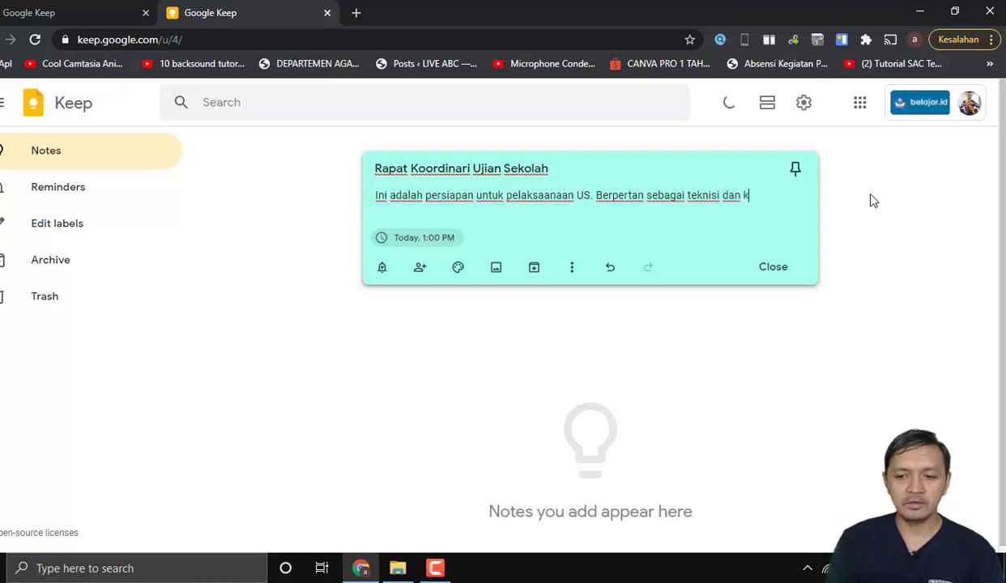
type("ola")
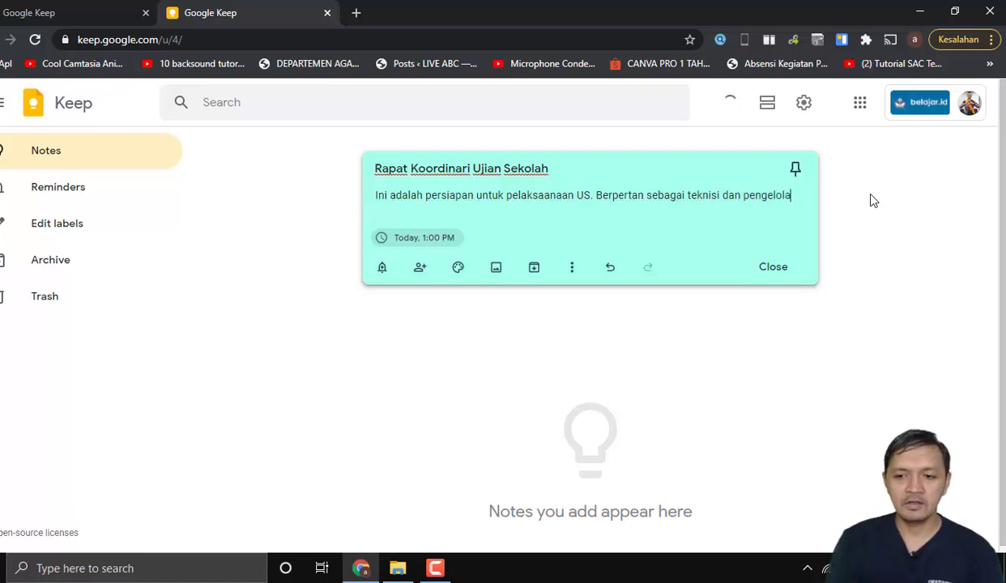
type("an absens")
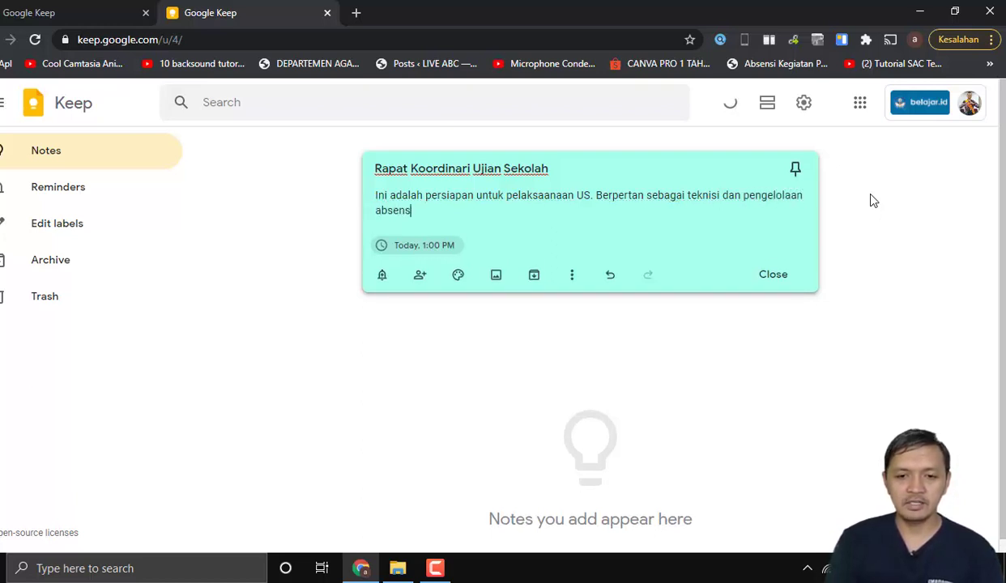
type("i di google")
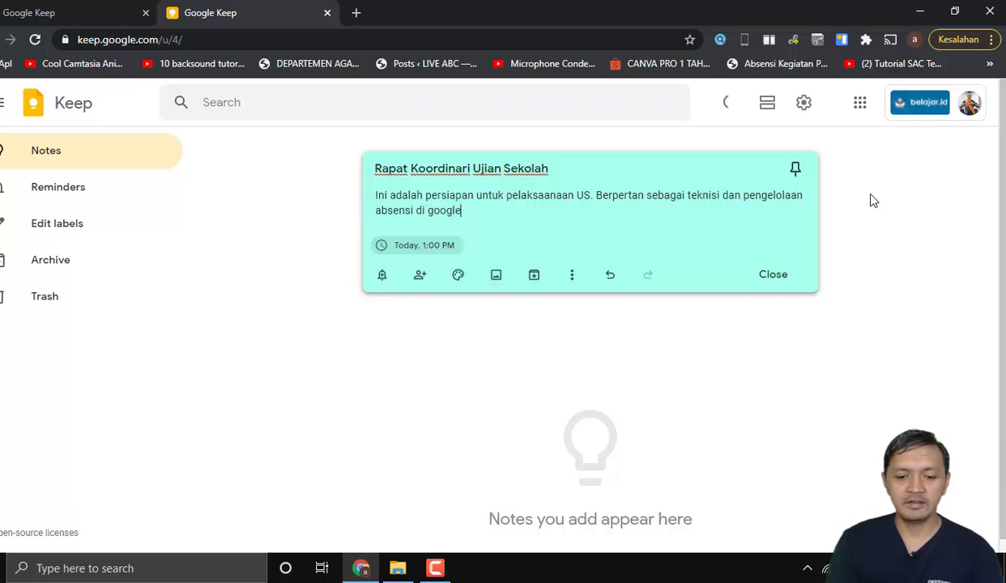
type(" form.")
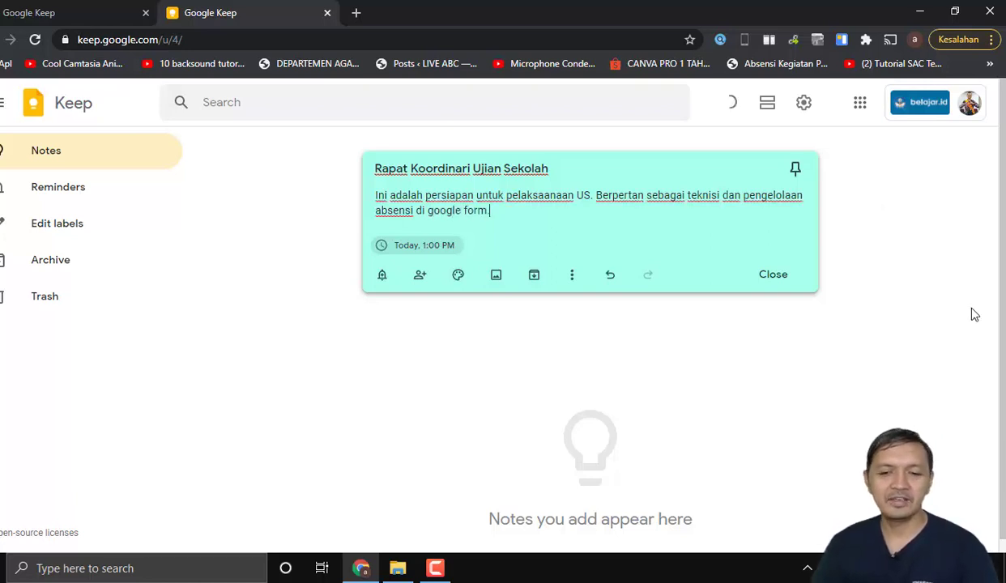
left_click(701, 330)
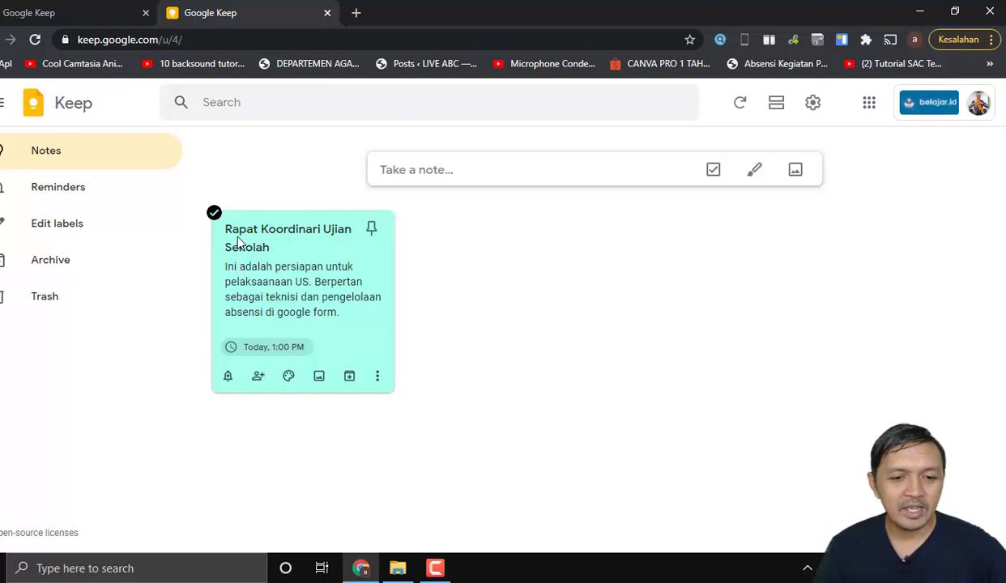
left_click(375, 378)
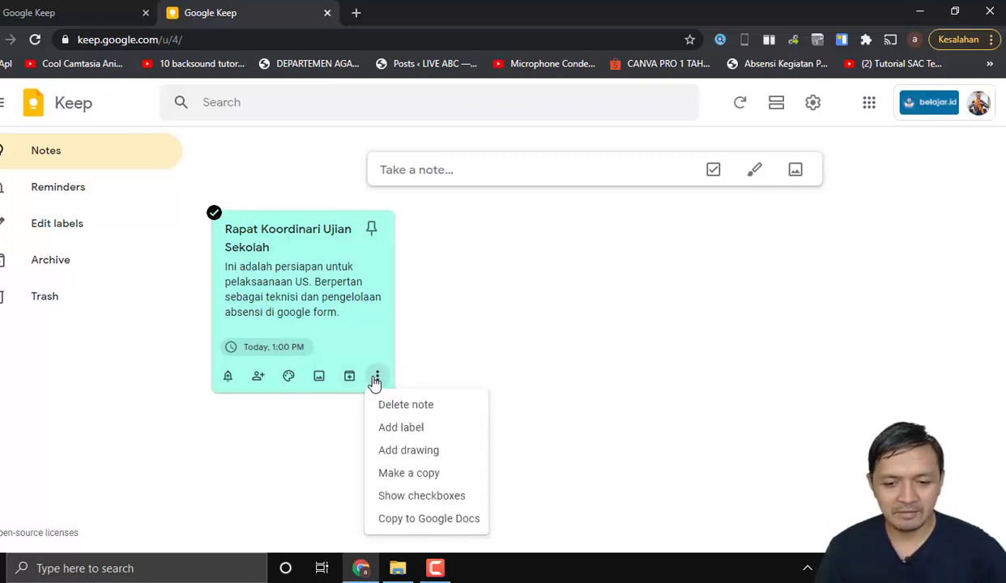
left_click(395, 434)
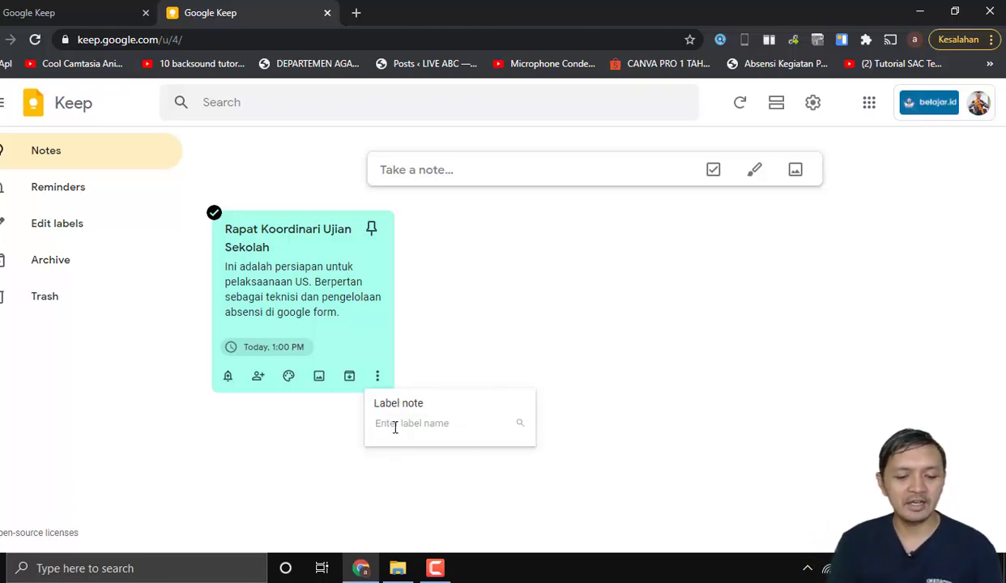
type("SMA")
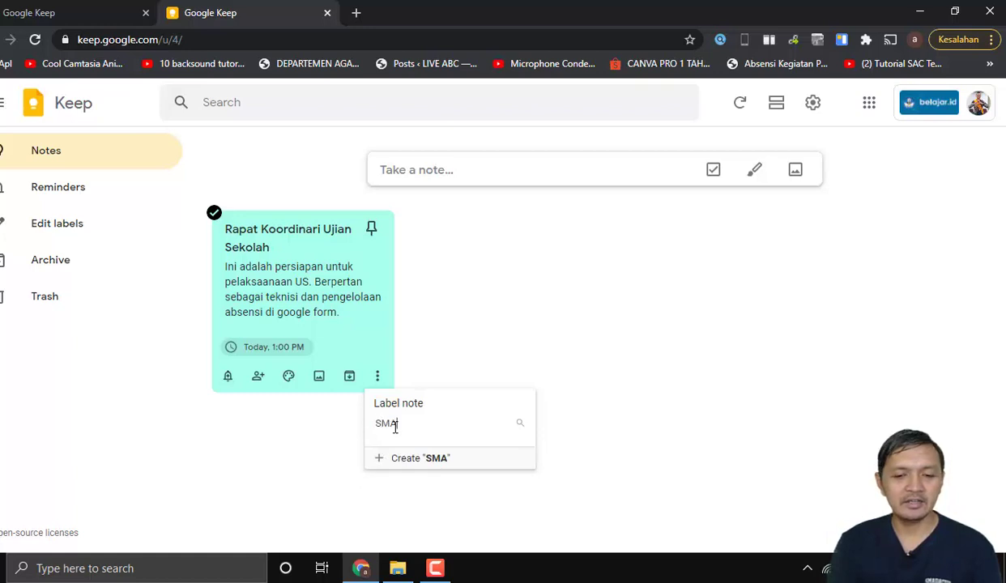
type("N 2 DEPOK")
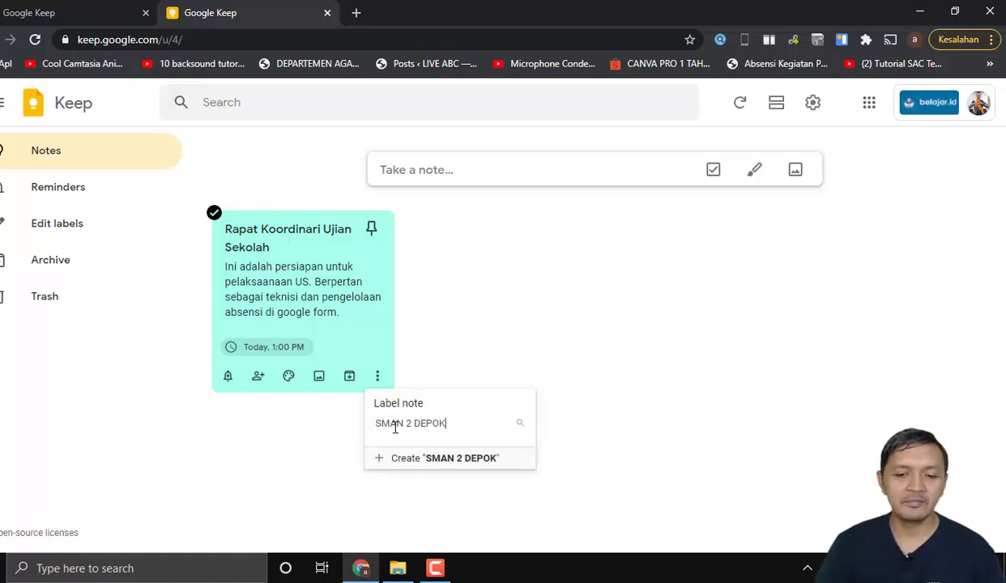
left_click(646, 411)
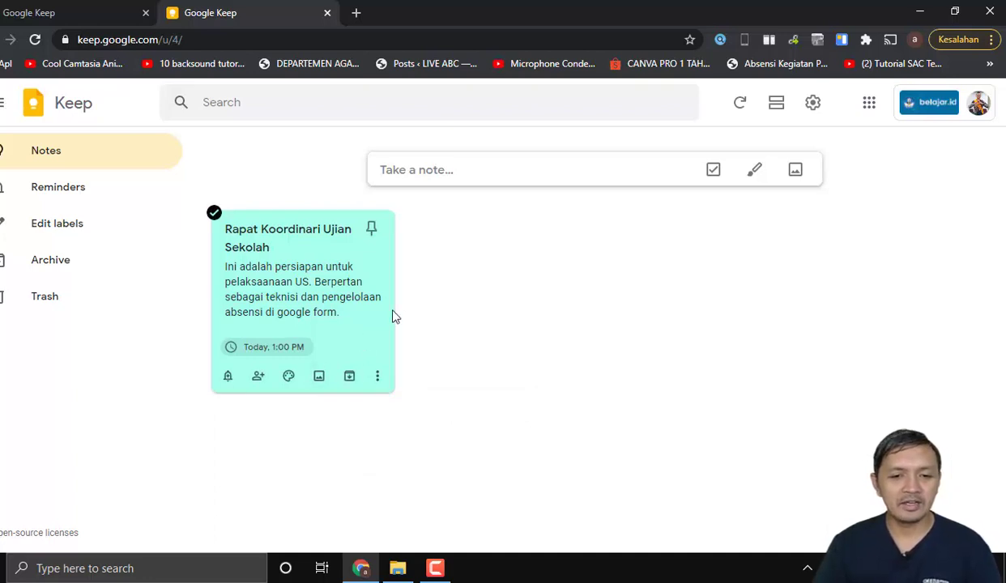
Create the label "SMAN 2 DEPOK" and apply it to the "Rapat Koordinari Ujian Sekolah" note
left_click(378, 377)
left_click(404, 427)
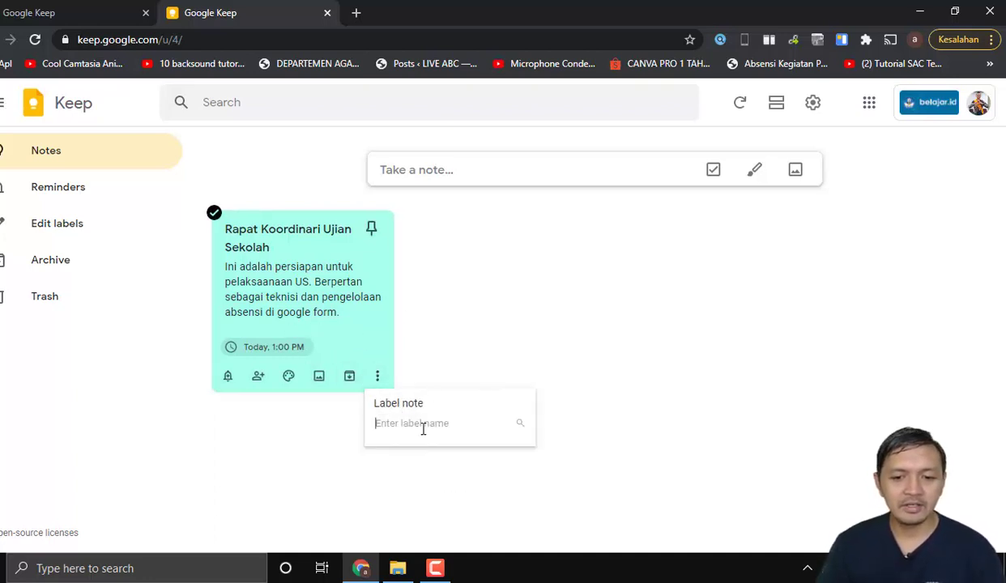
type("SMAN ")
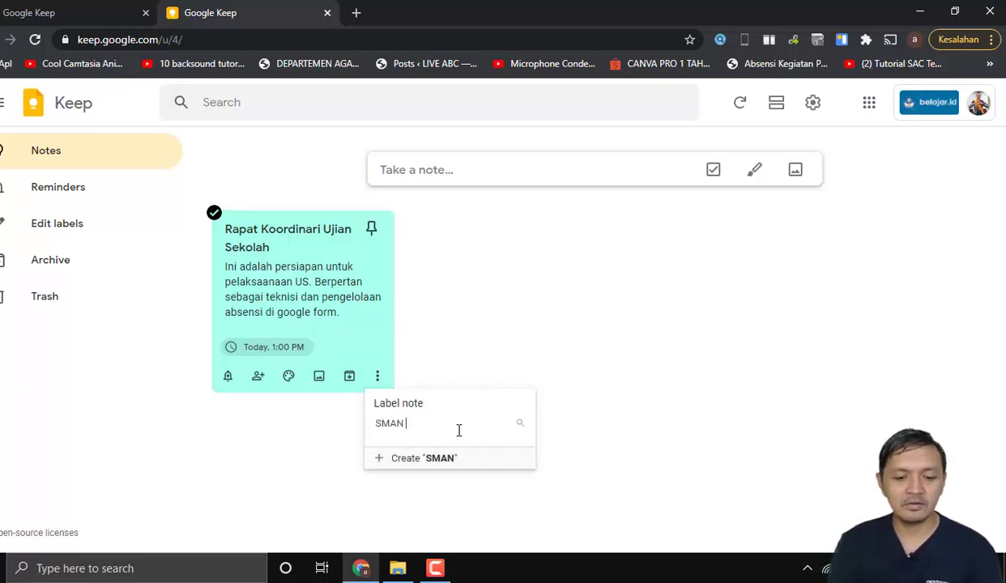
type("2 DEPOK")
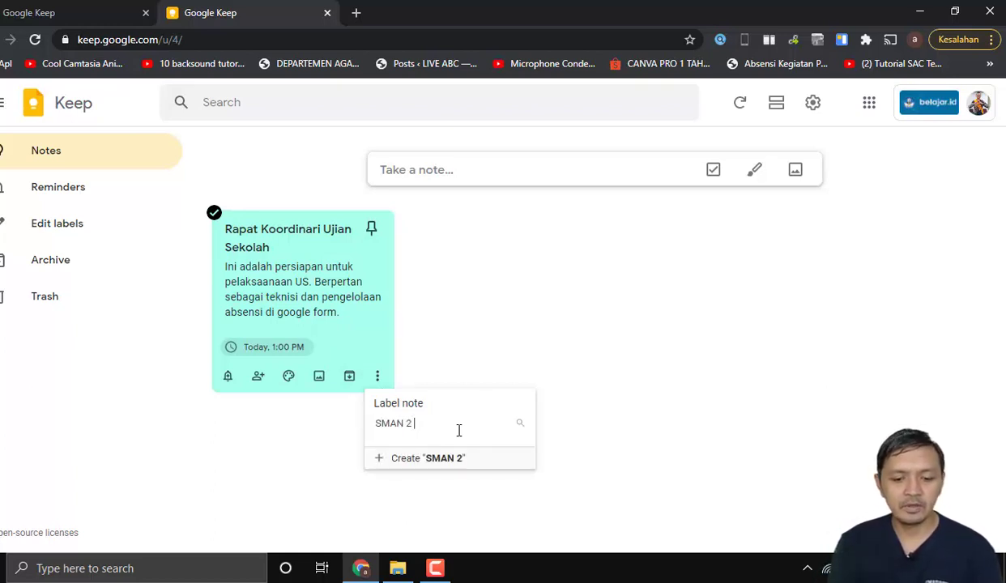
left_click(402, 458)
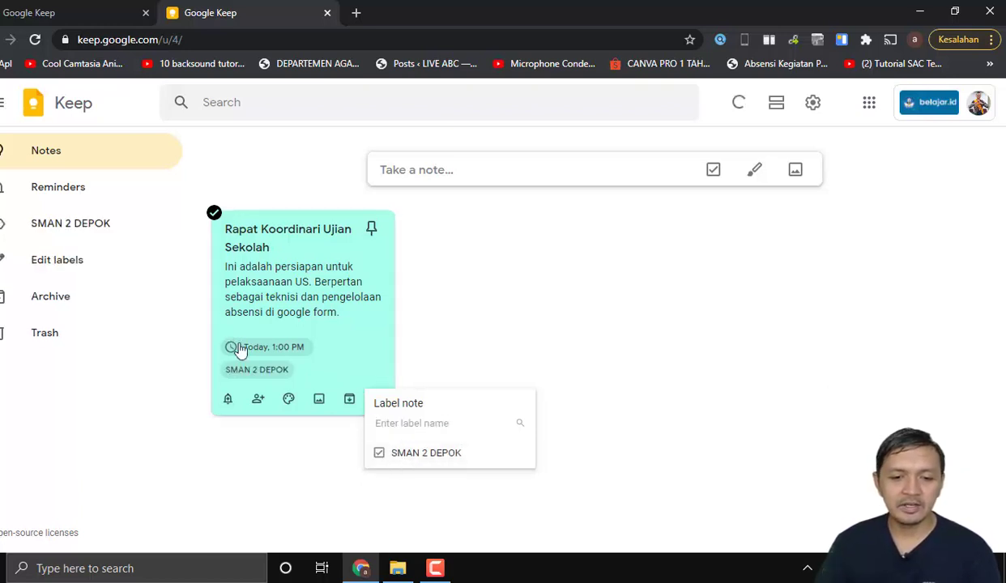
left_click(500, 348)
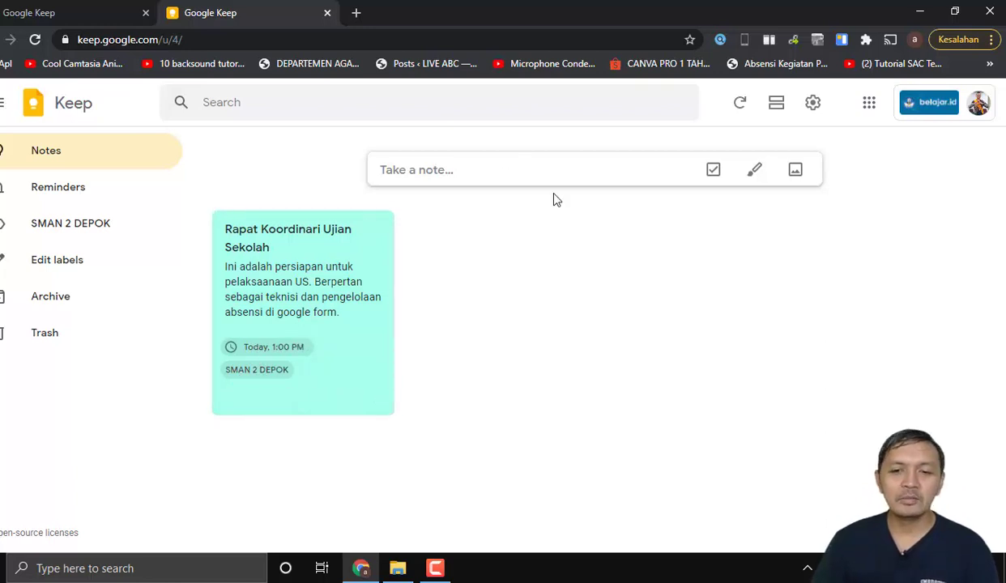
Start a new note titled "DOA BERSAMA UNTUK KELAS XII SEBELUM UJIAN SEKOLAH"
left_click(456, 170)
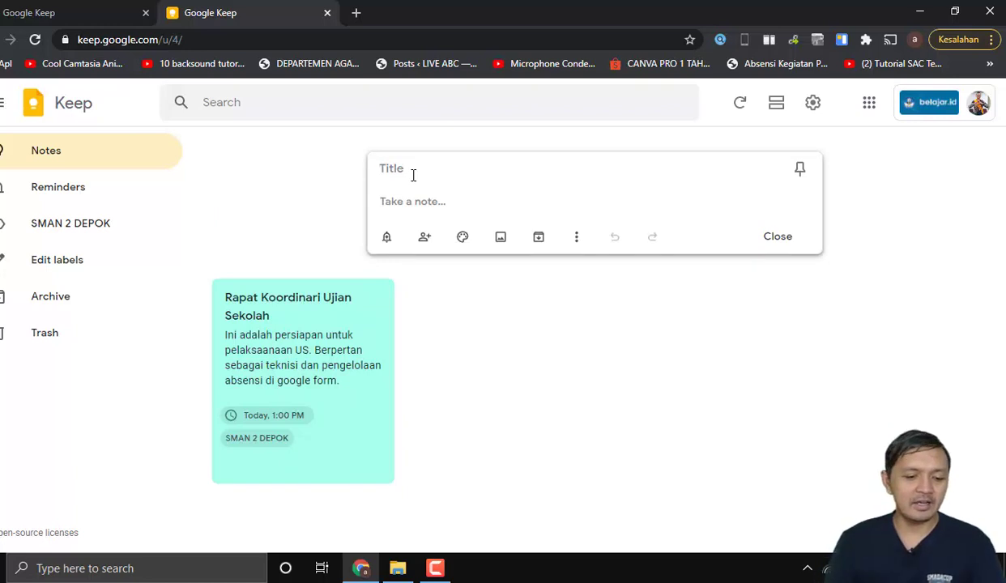
type("DOA")
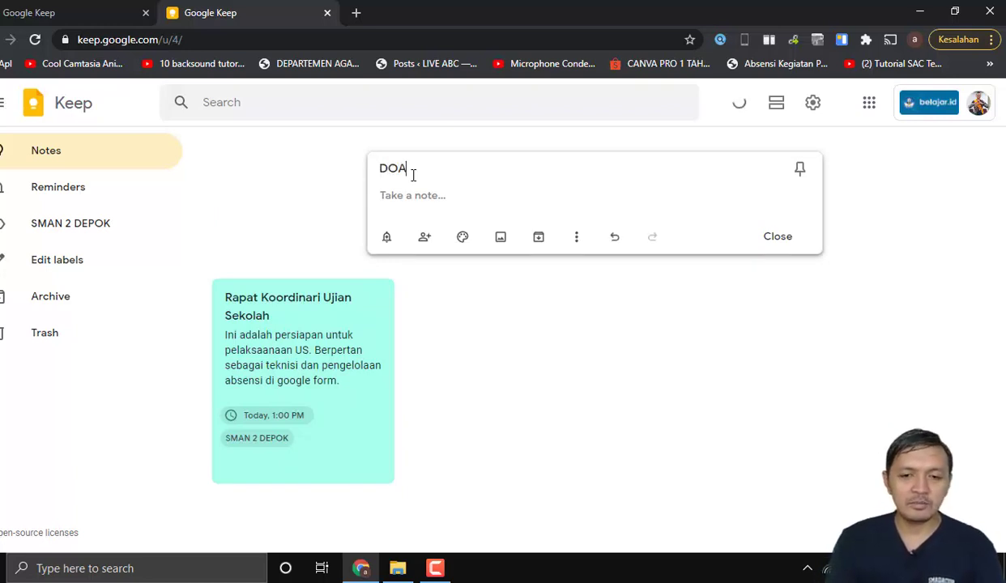
type(" BERSAMA UNTUK")
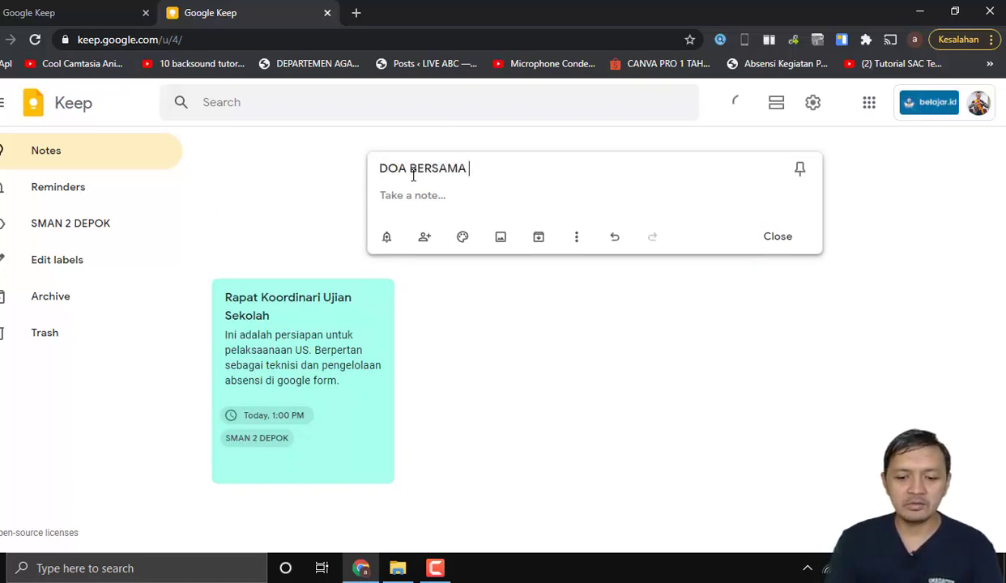
key("BackSpace")
key("BackSpace")
key("BackSpace")
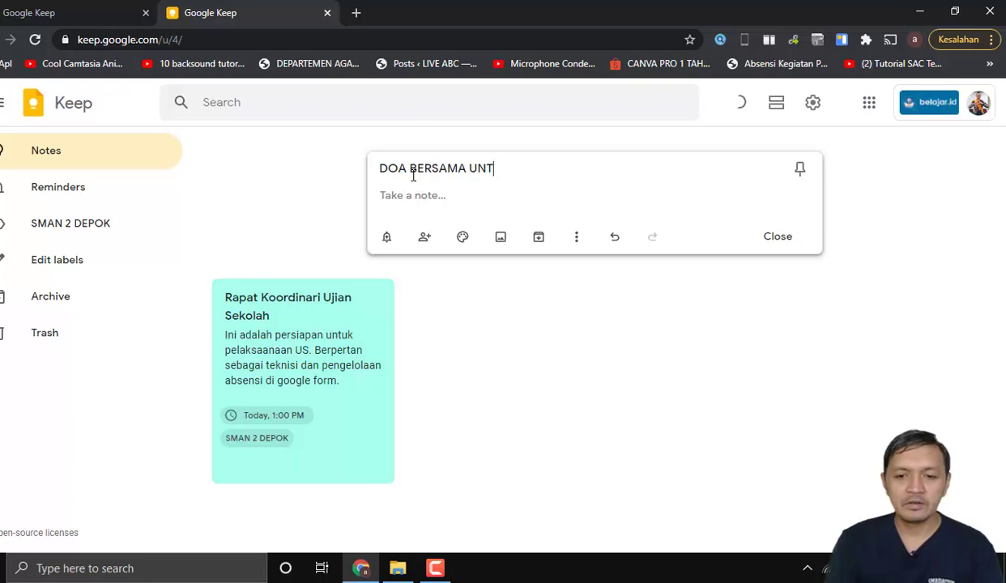
type("UK KELAS XII SEBELUM UJIAN SEKOLAH")
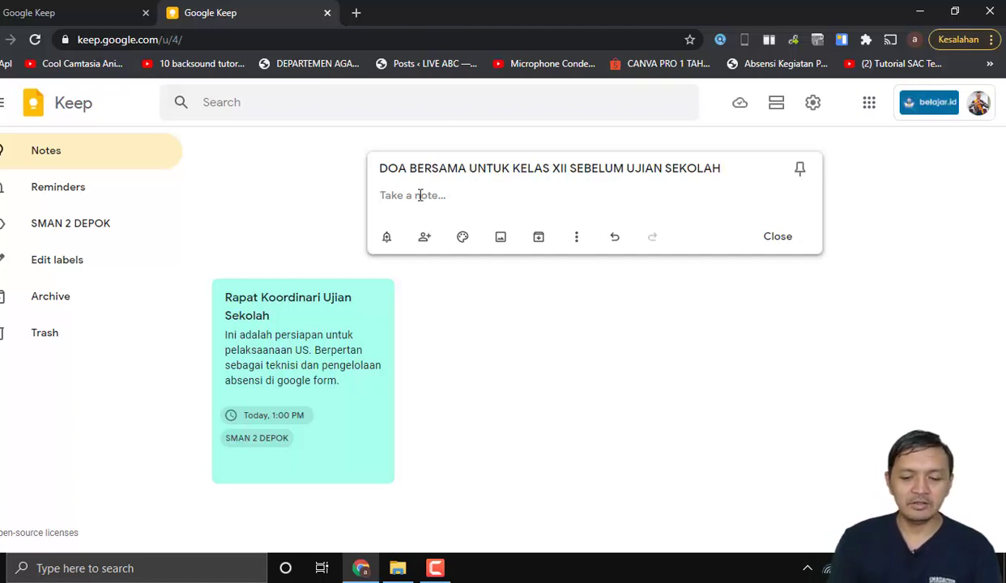
Write "Memantau siswa dalam menggunakan zoom dan streamyard" in the body of the new note
type("Mema")
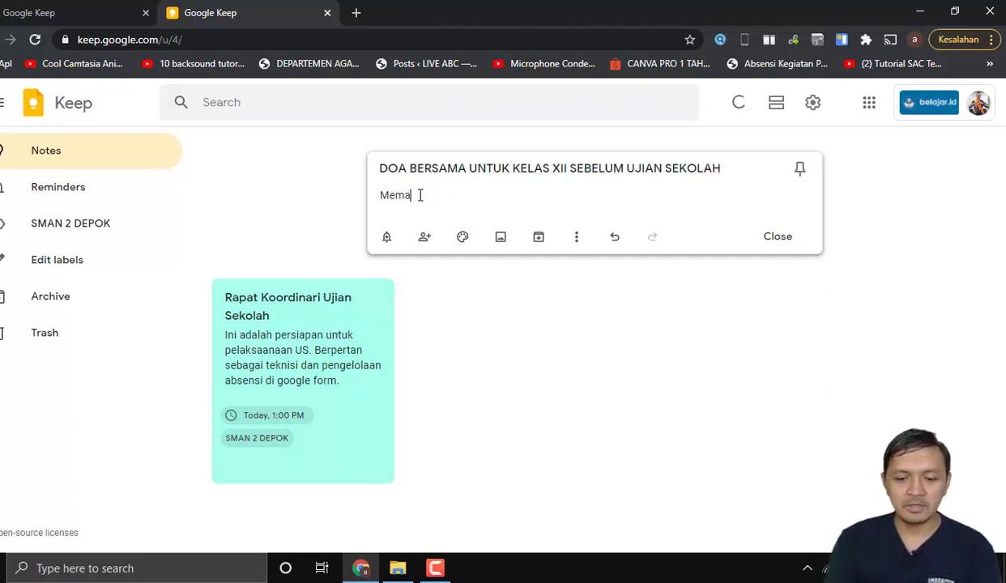
type("ntau siswa")
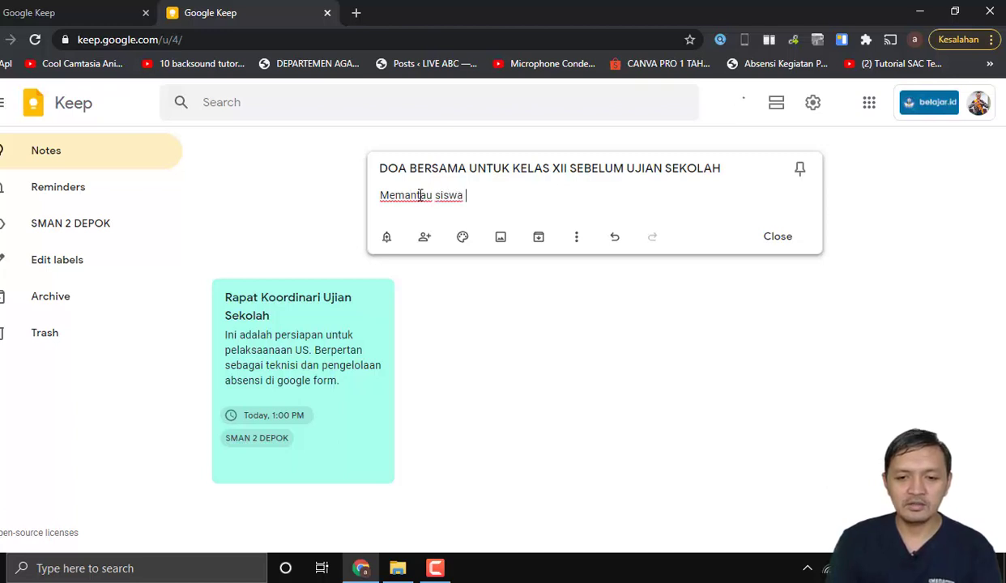
type(" dalam men")
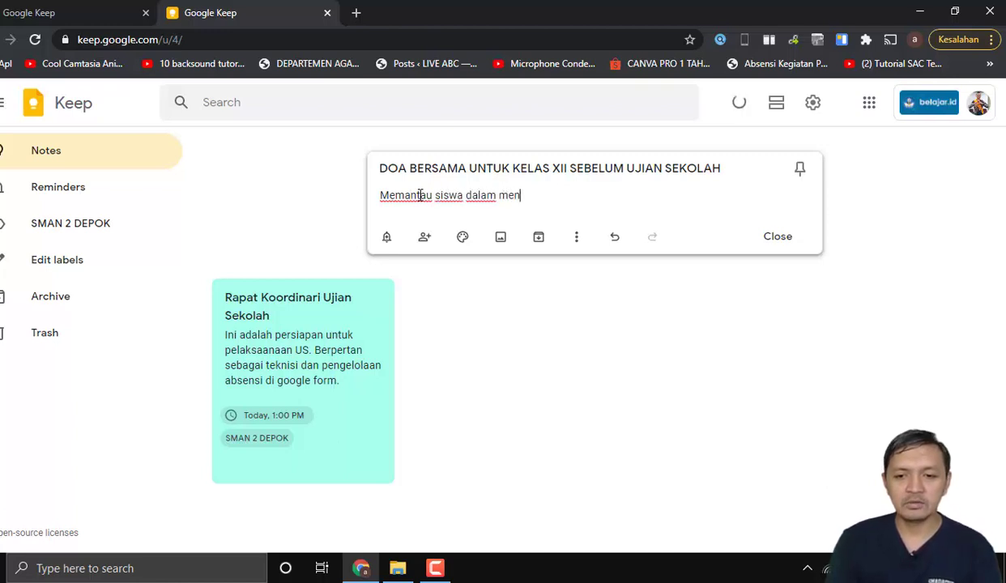
type("ggunakan zoo")
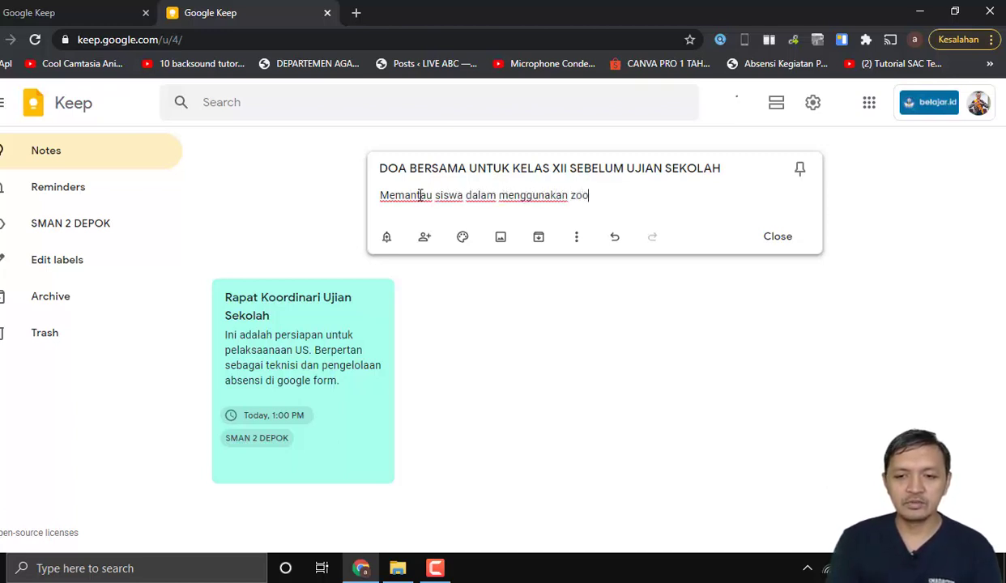
type("m dan streamyard")
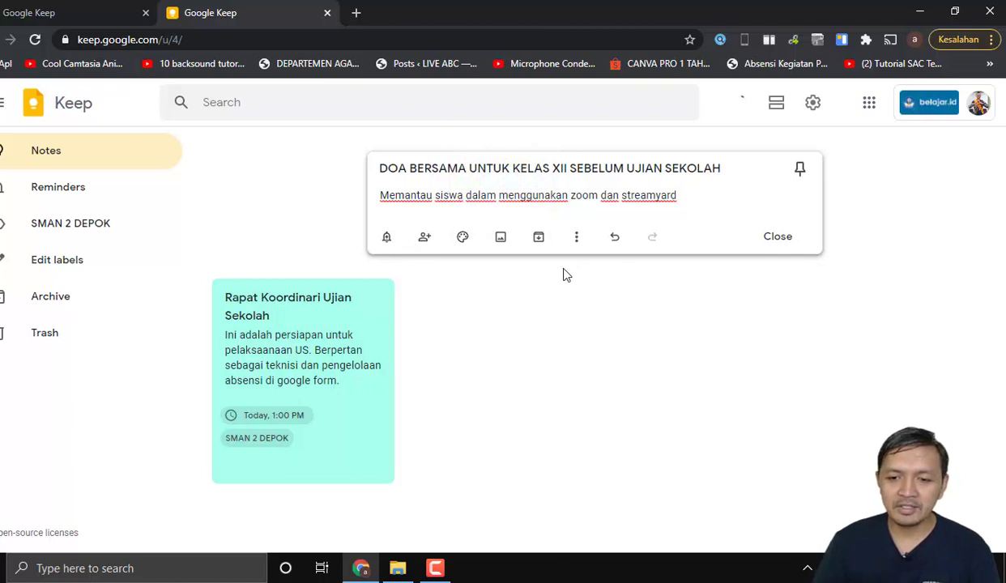
Add a reminder to the new note for later today at 8:00 PM and open its date and time settings
left_click(388, 238)
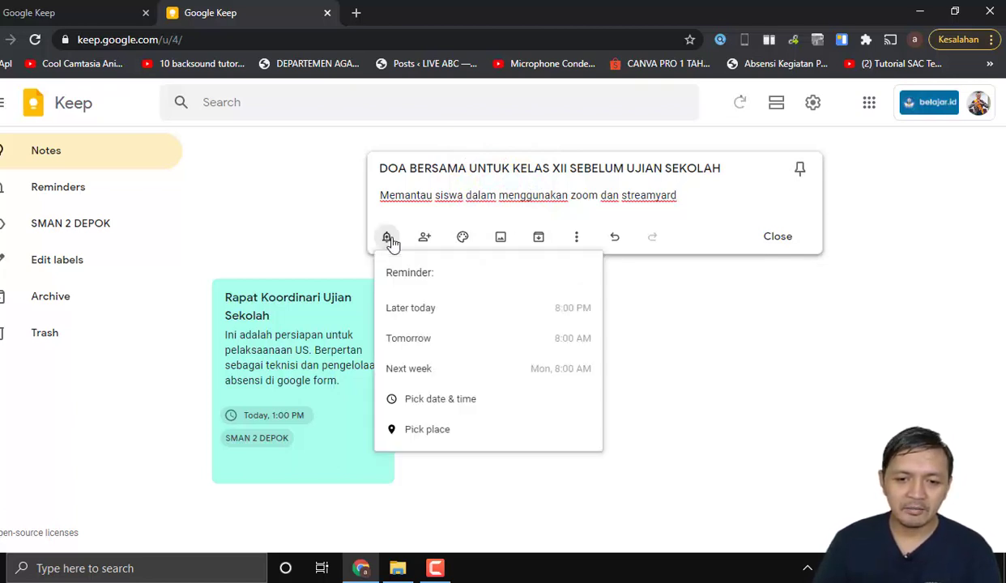
left_click(460, 310)
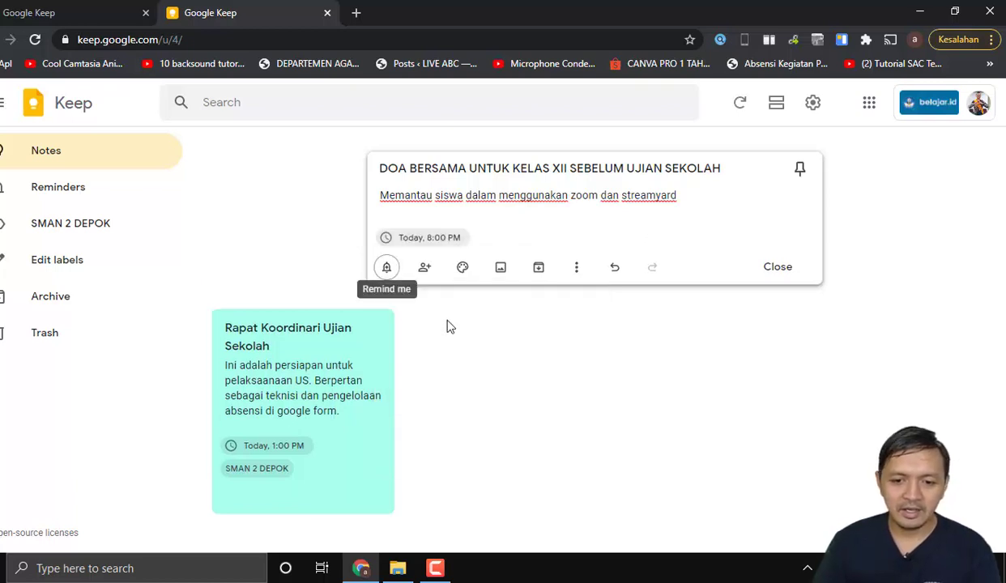
left_click(433, 239)
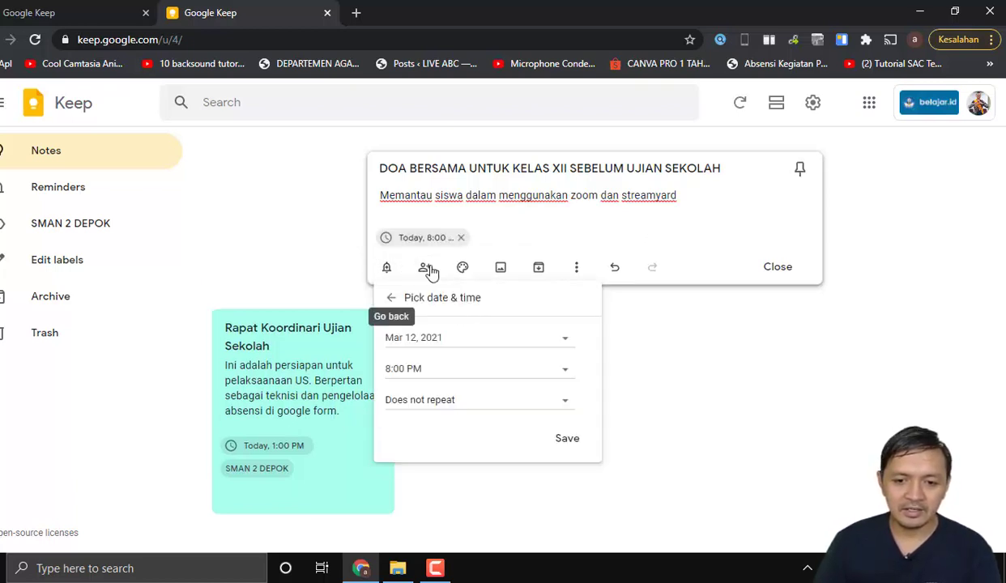
Set the reminder time to 9:00 PM
left_click(533, 380)
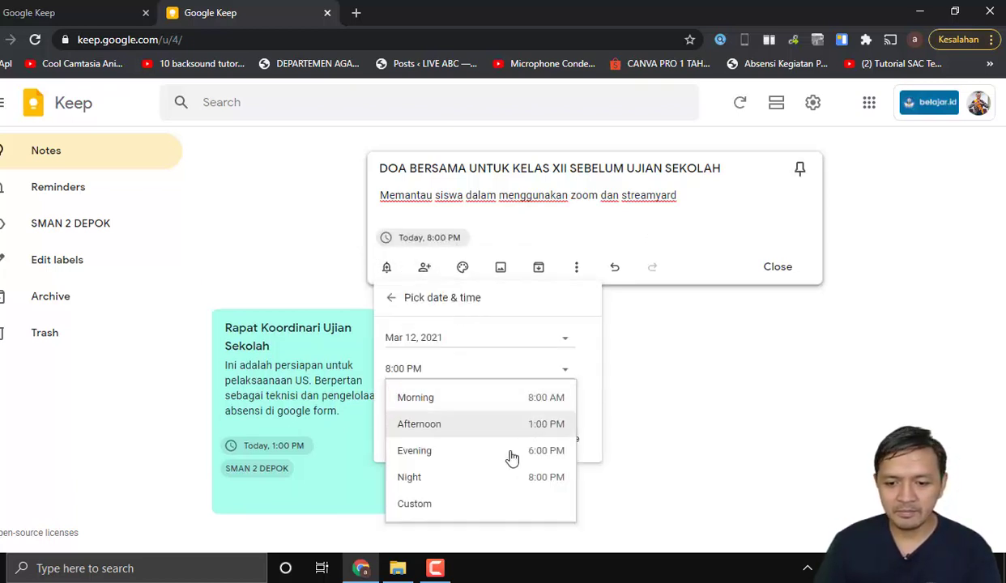
left_click(455, 509)
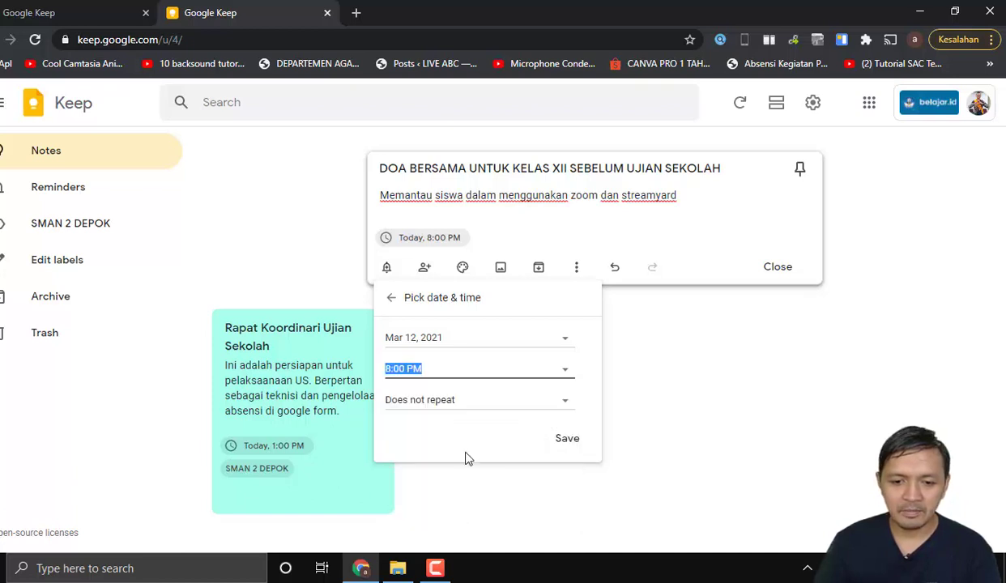
left_click(393, 371)
left_click(392, 371)
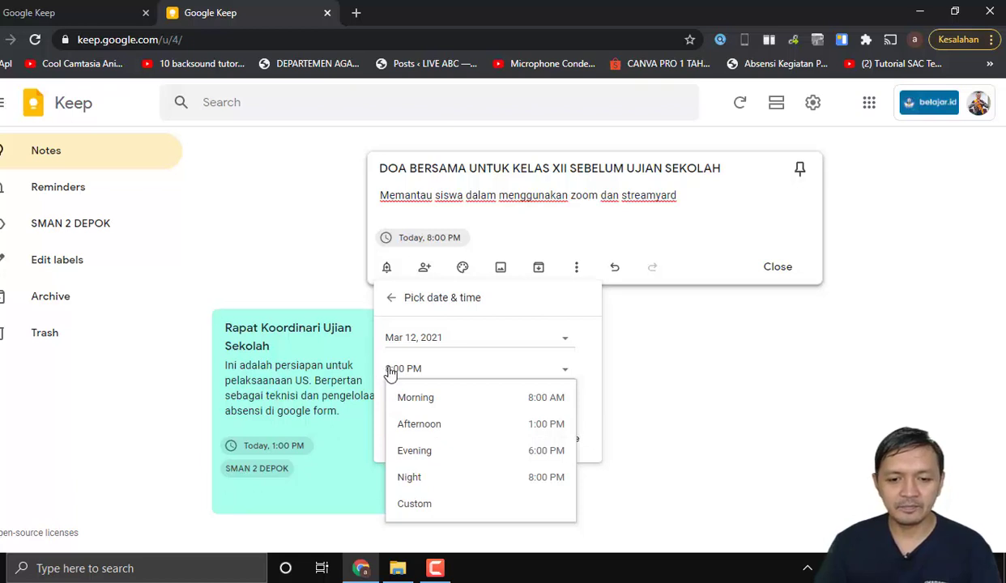
left_click(393, 369)
key("BackSpace")
key("BackSpace")
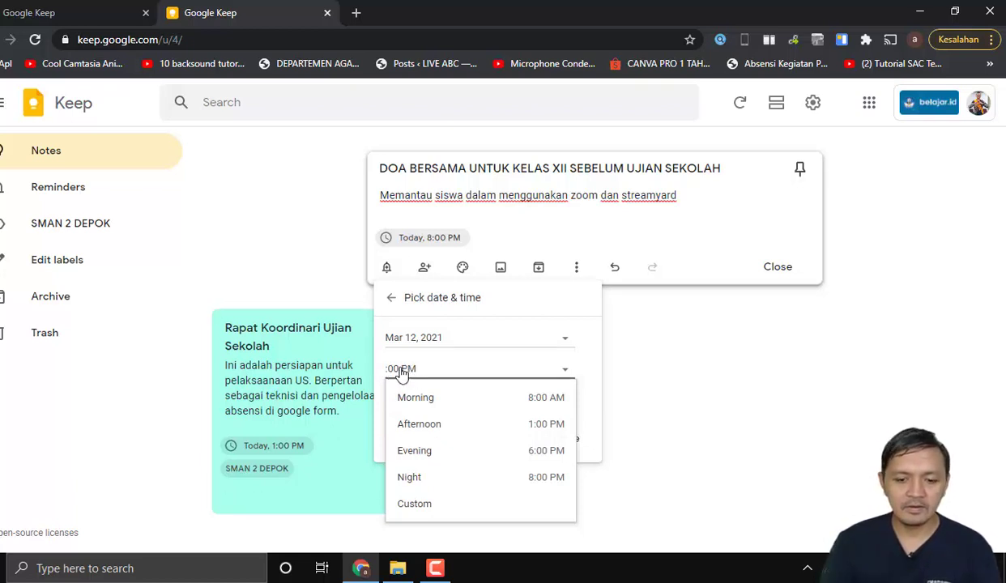
type("9:")
left_click(593, 389)
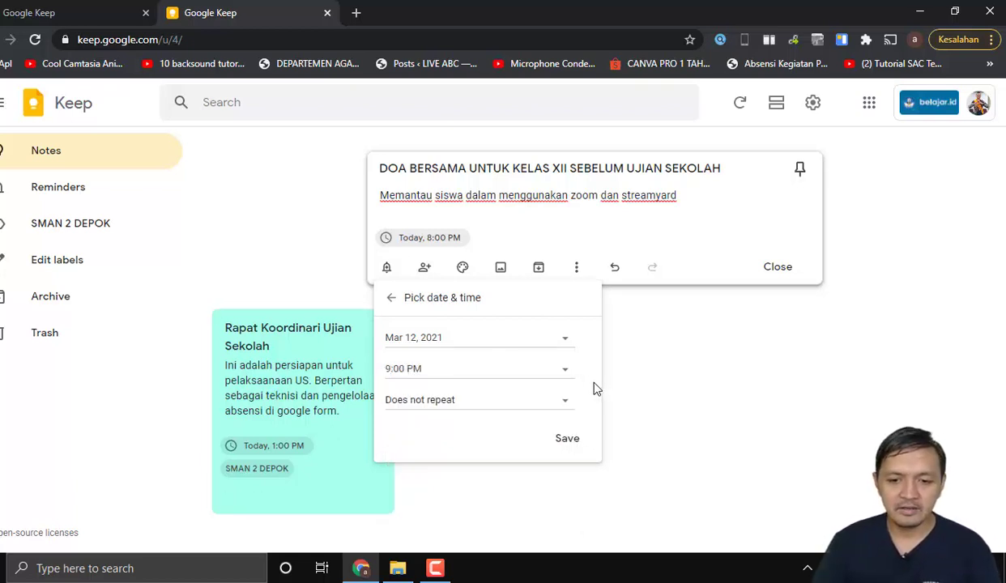
Set the new note's reminder time to 9:00 AM and save the reminder
left_click(448, 375)
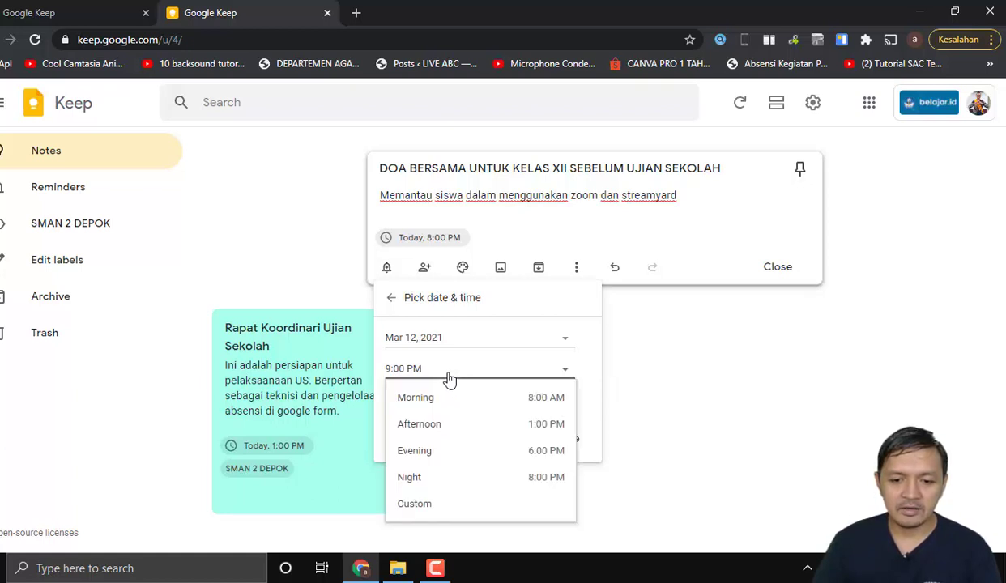
left_click(429, 401)
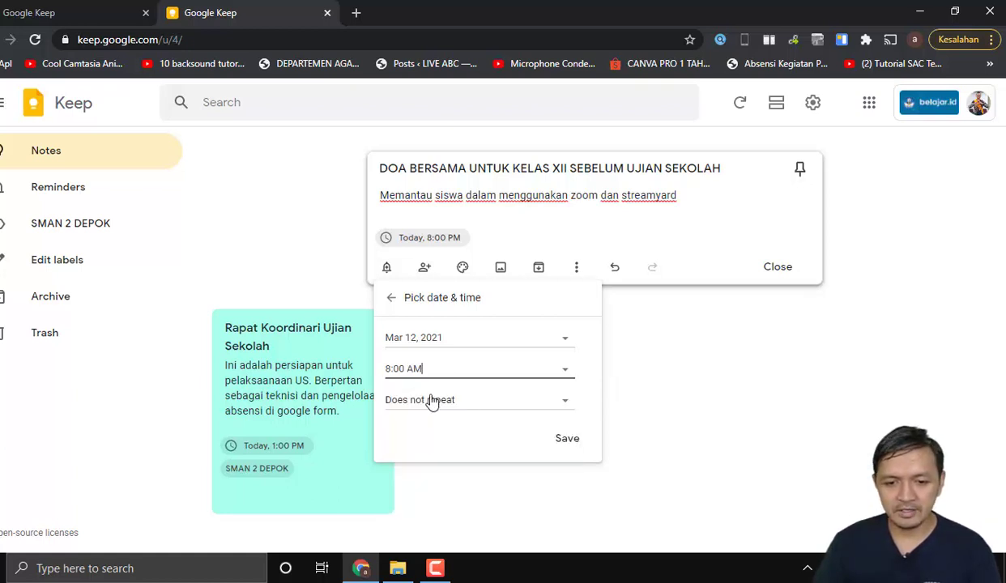
left_click(393, 373)
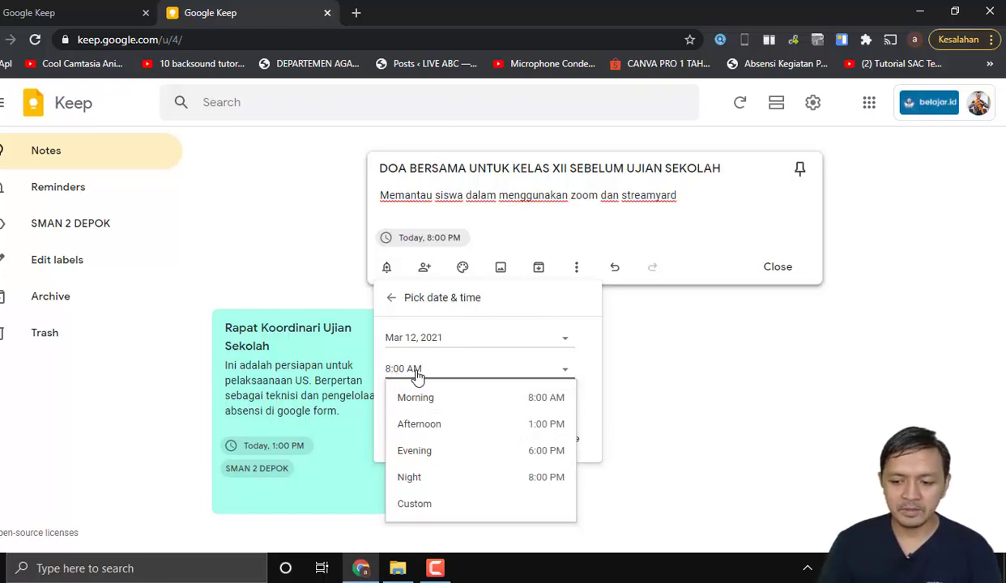
left_click(576, 366)
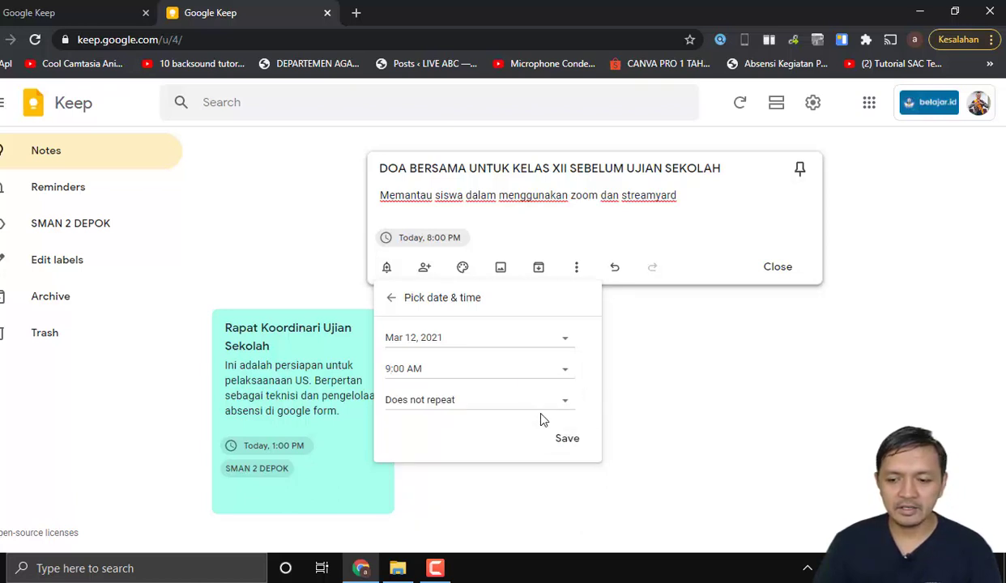
left_click(568, 439)
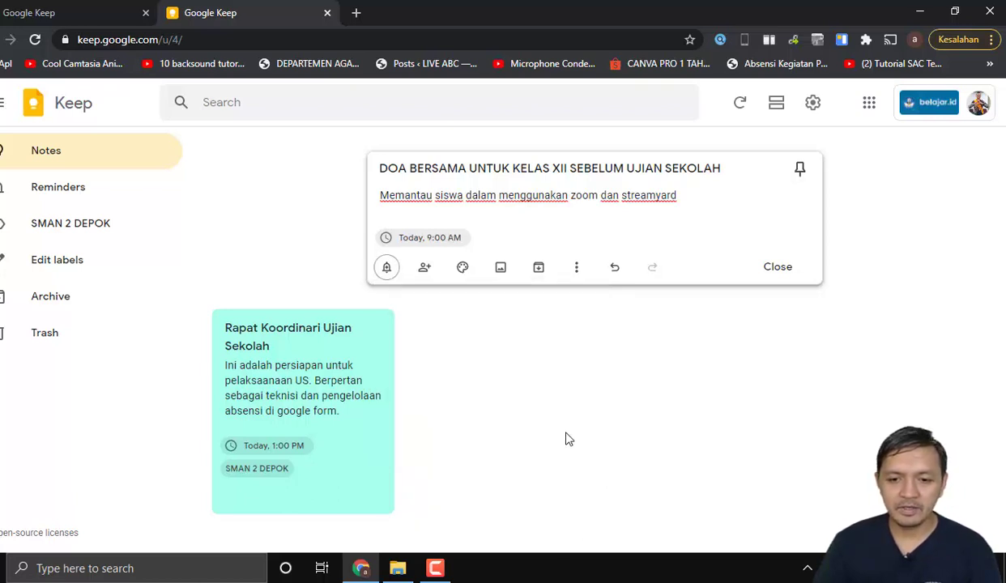
Apply the existing "SMAN 2 DEPOK" label to the new note
left_click(578, 270)
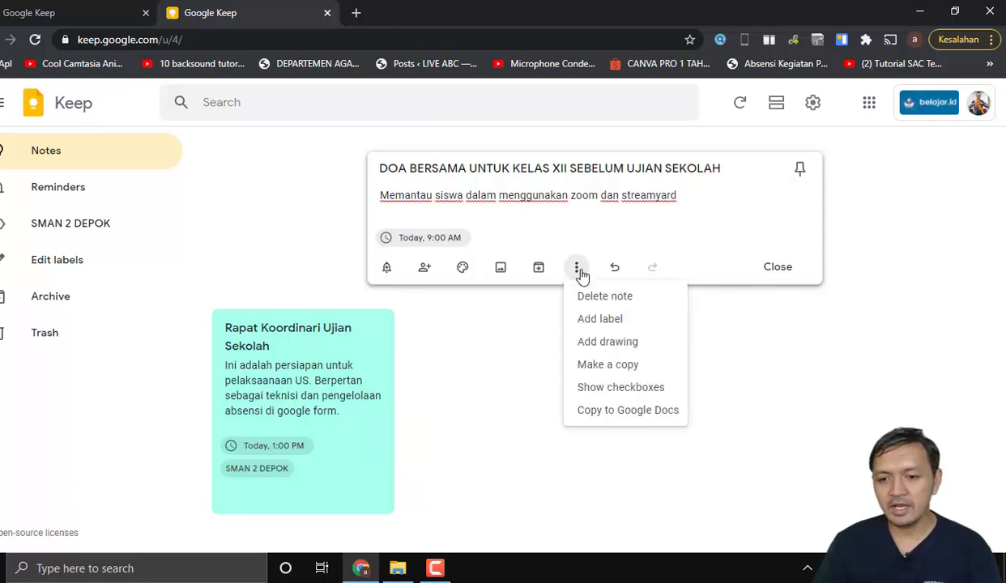
left_click(602, 320)
left_click(579, 346)
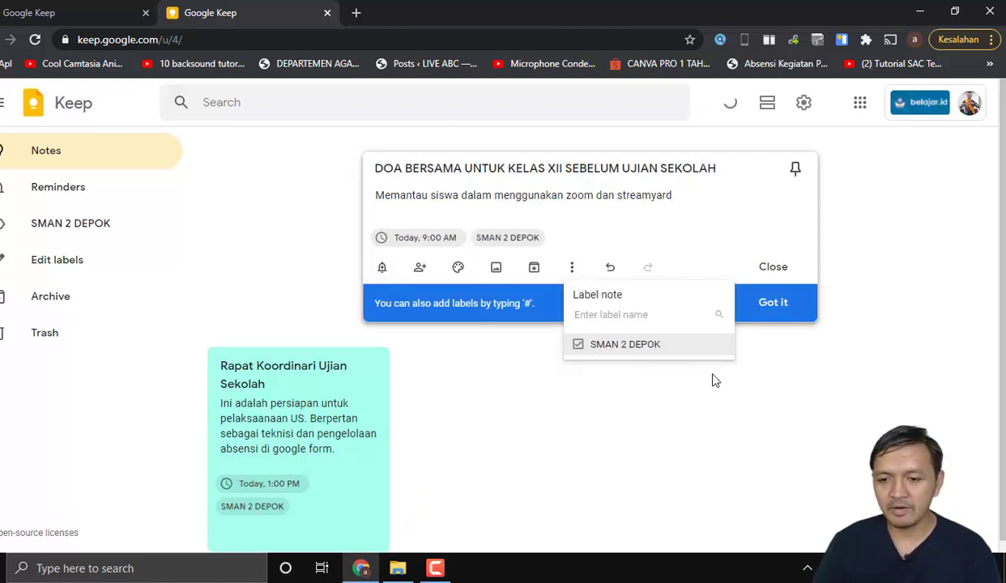
Close the joint prayer note and set its background color to teal
left_click(767, 374)
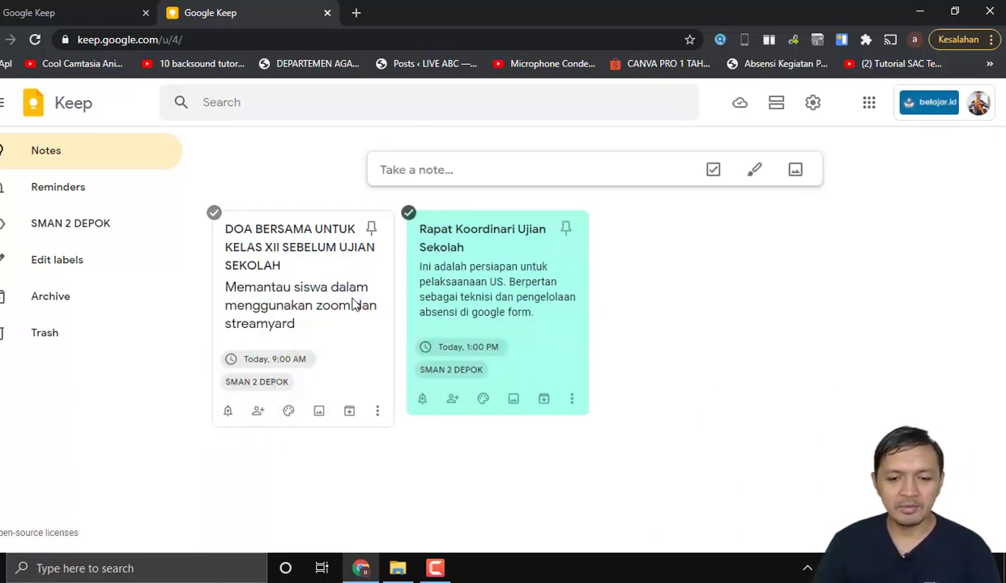
mouse_move(288, 410)
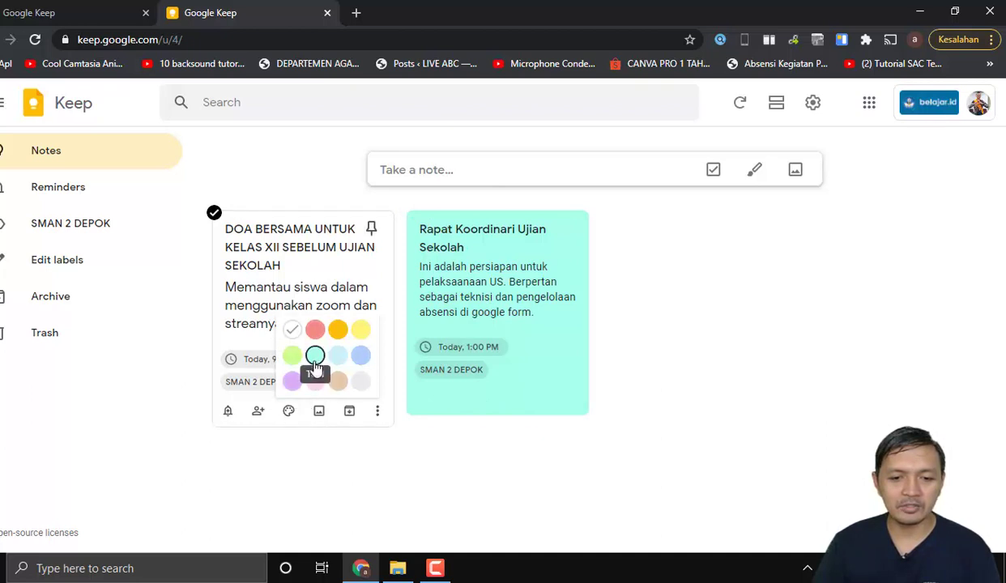
left_click(315, 355)
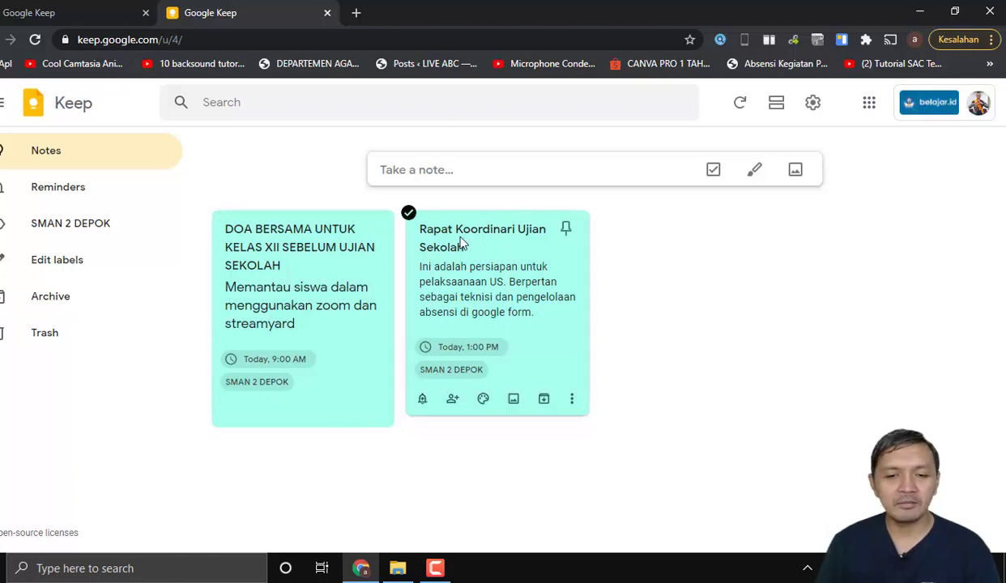
Pin the "Rapat Koordinari Ujian Sekolah" note and unpin it again
left_click(569, 231)
scroll(373, 311, "down", 2)
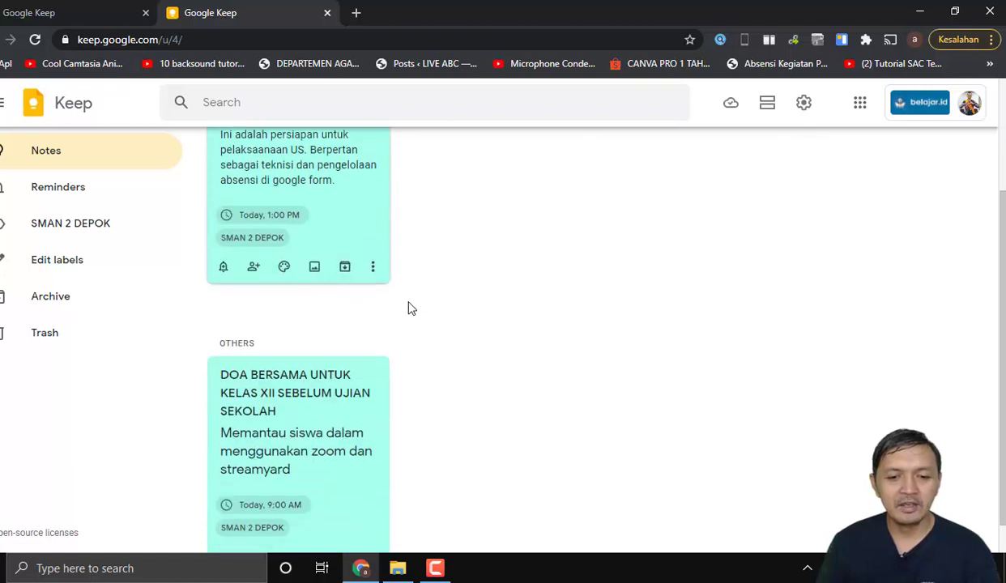
scroll(409, 308, "up", 3)
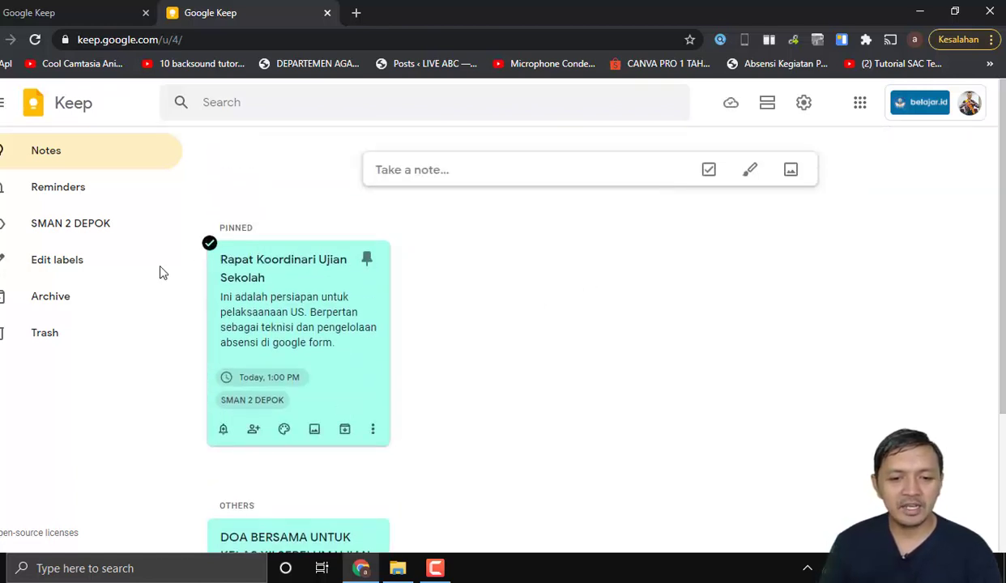
left_click(210, 245)
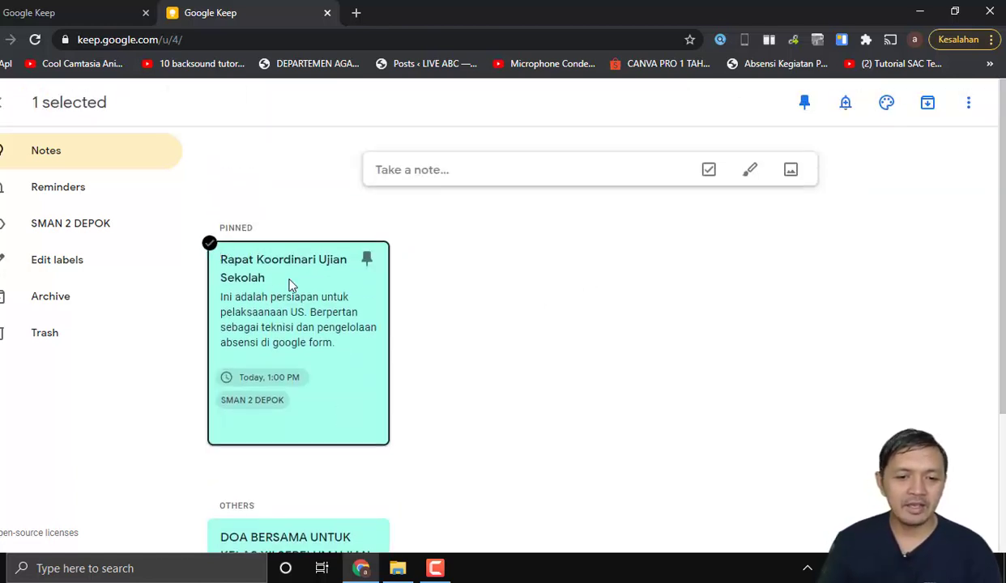
left_click(367, 261)
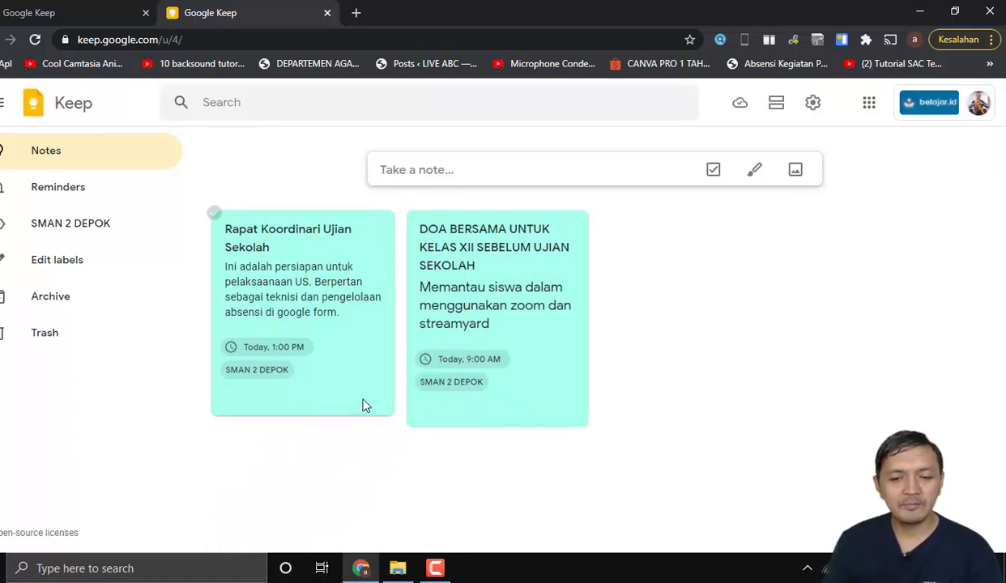
mouse_move(361, 404)
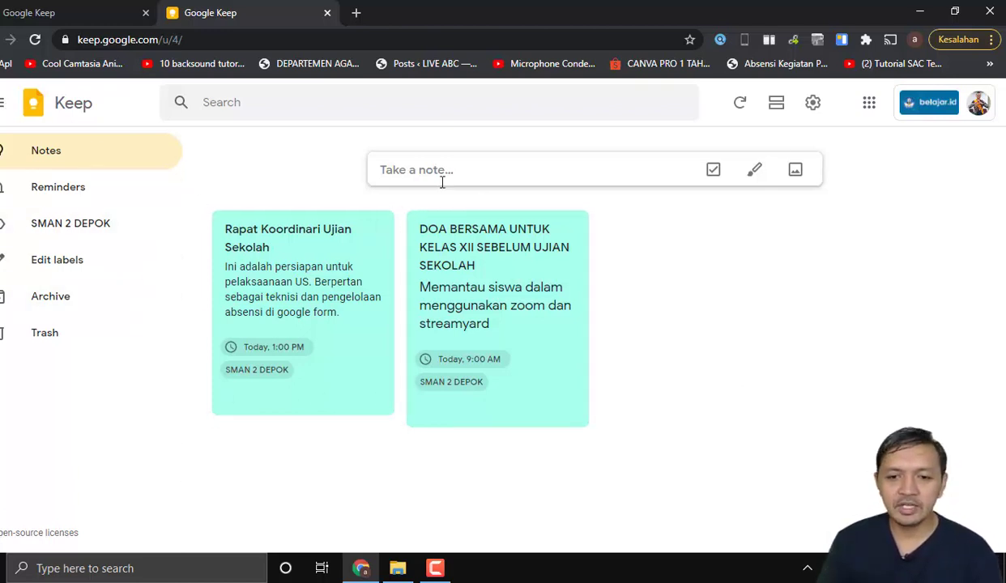
Start a new checklist note titled "PENYELSAIAN MODUL PELATIHAN"
left_click(713, 171)
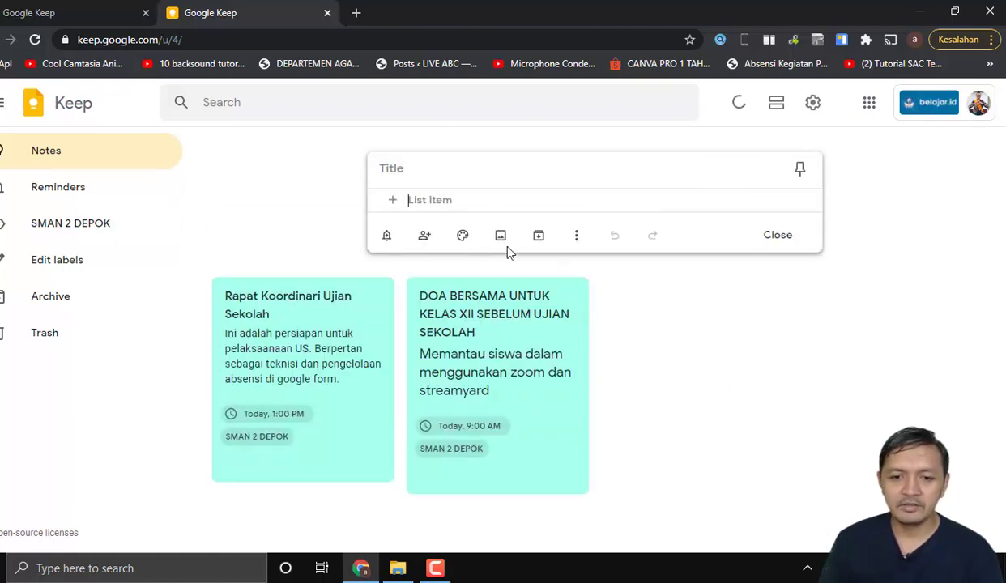
left_click(403, 169)
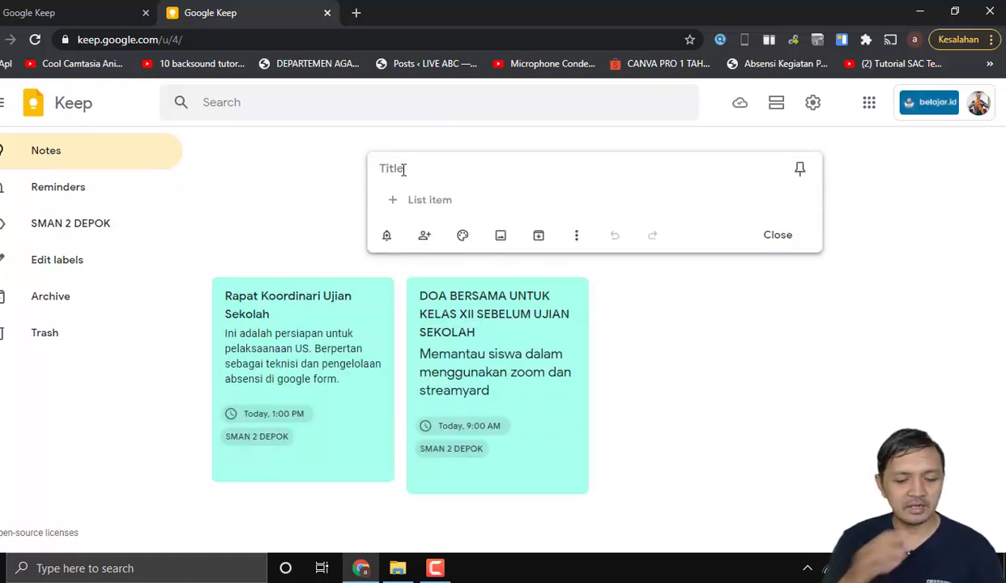
type("PENY")
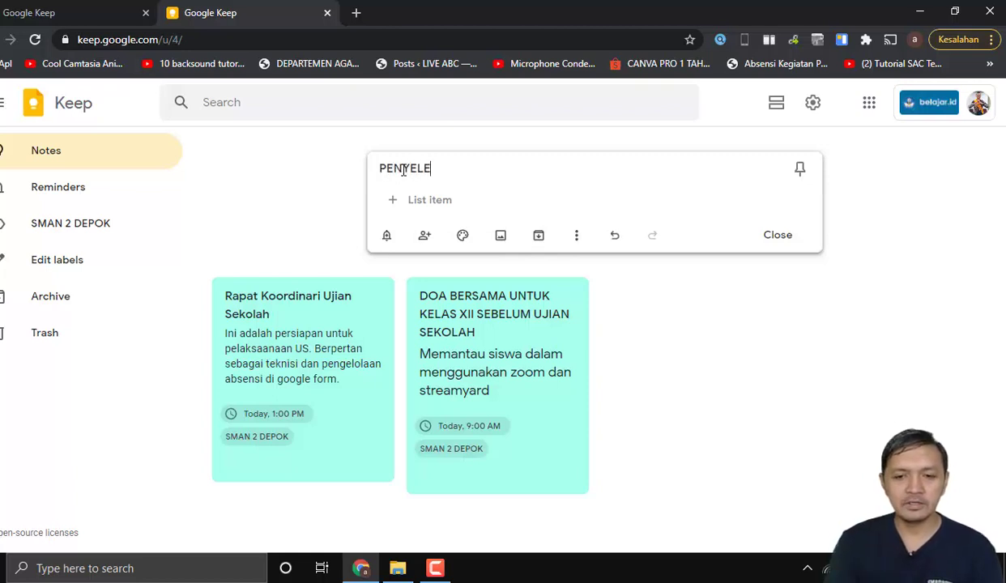
type("EL")
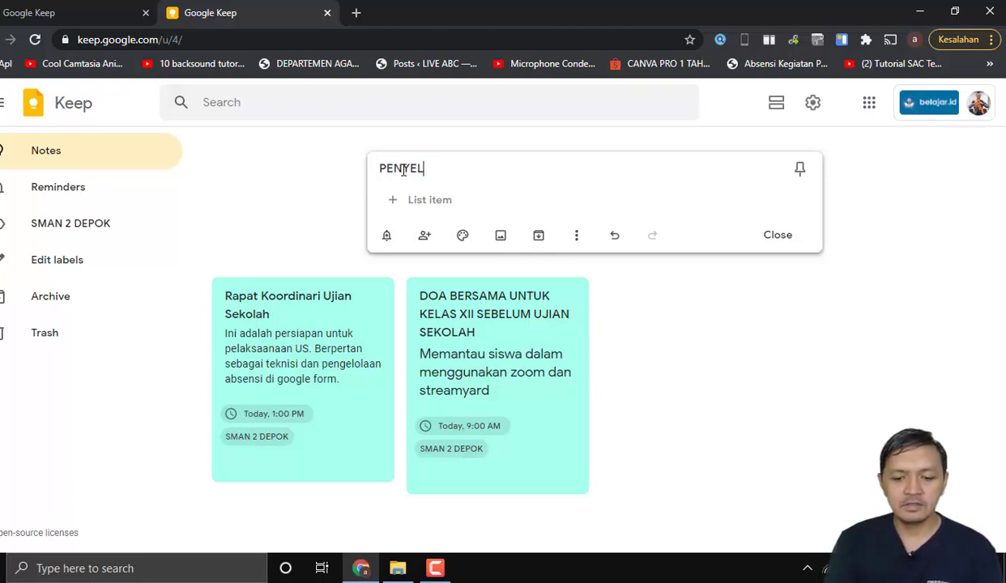
type("SAIAN MODUL")
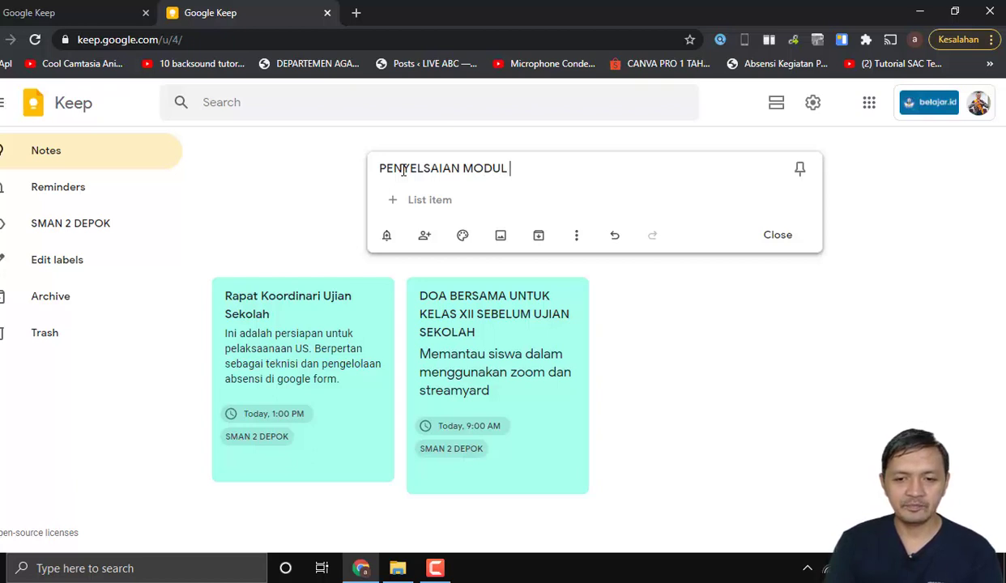
type(" PELAT")
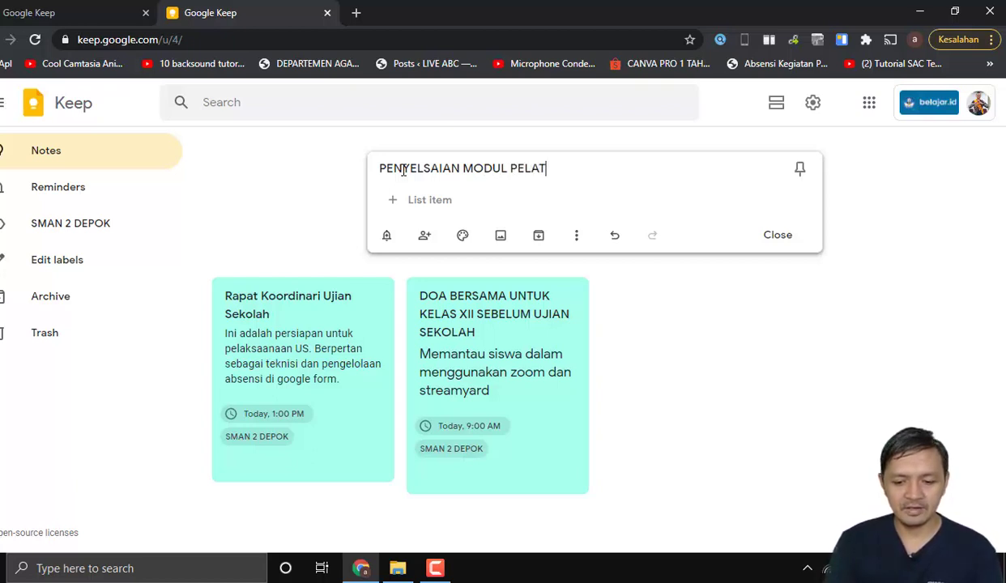
type("IHAN")
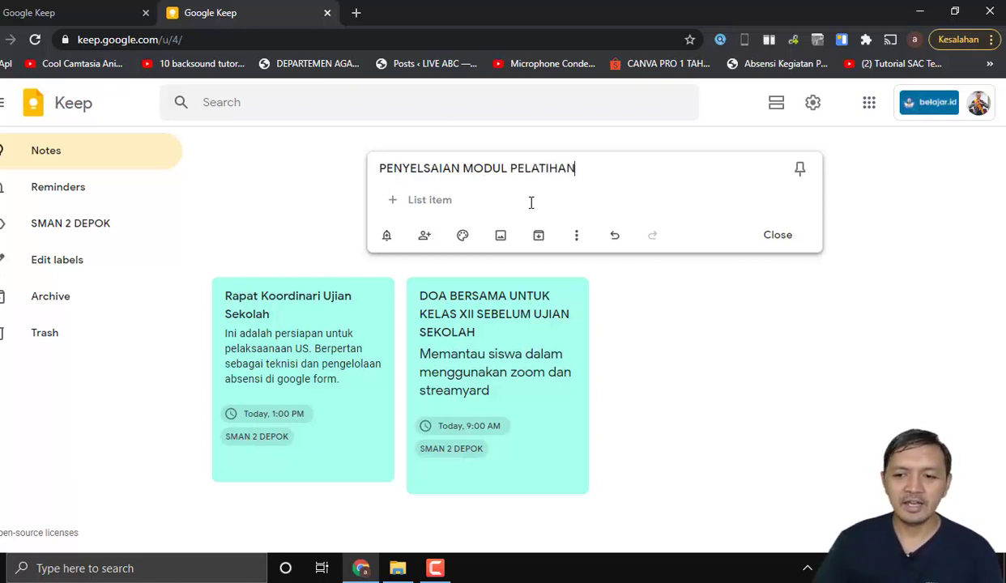
Add the checklist items "Pembuatan GBIM" and "Koreksi naskah" to the new note
left_click(420, 201)
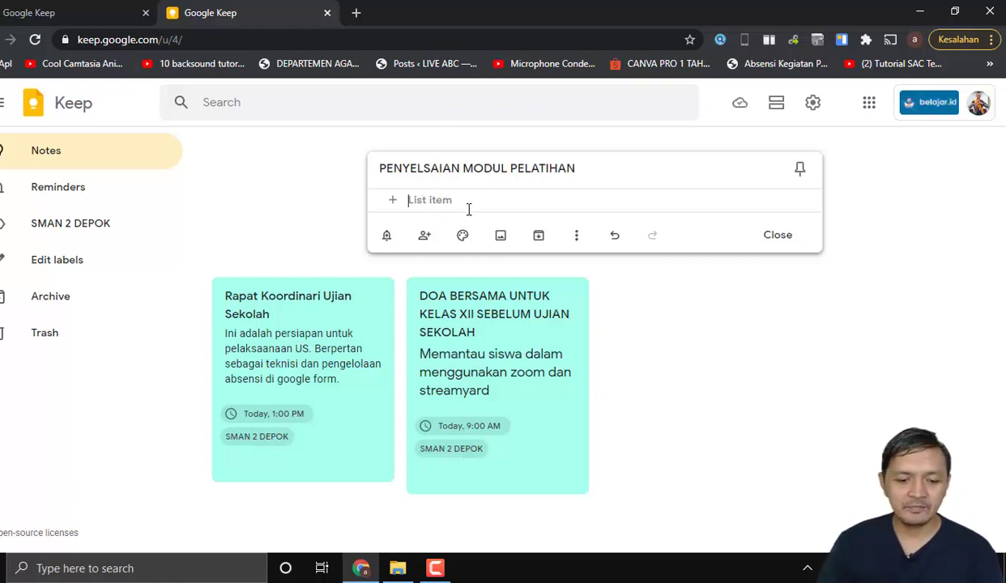
type("Pemb")
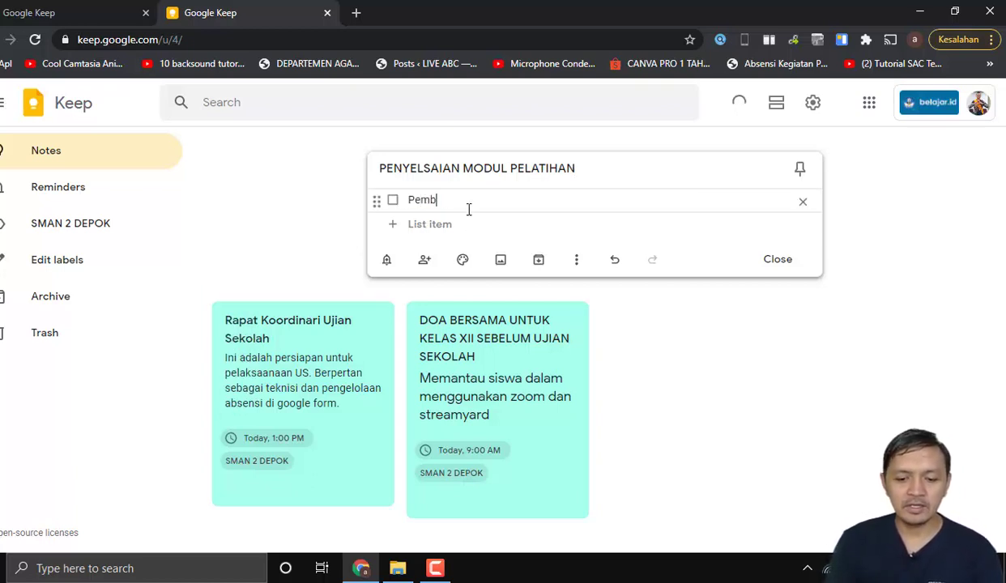
type("uatan ")
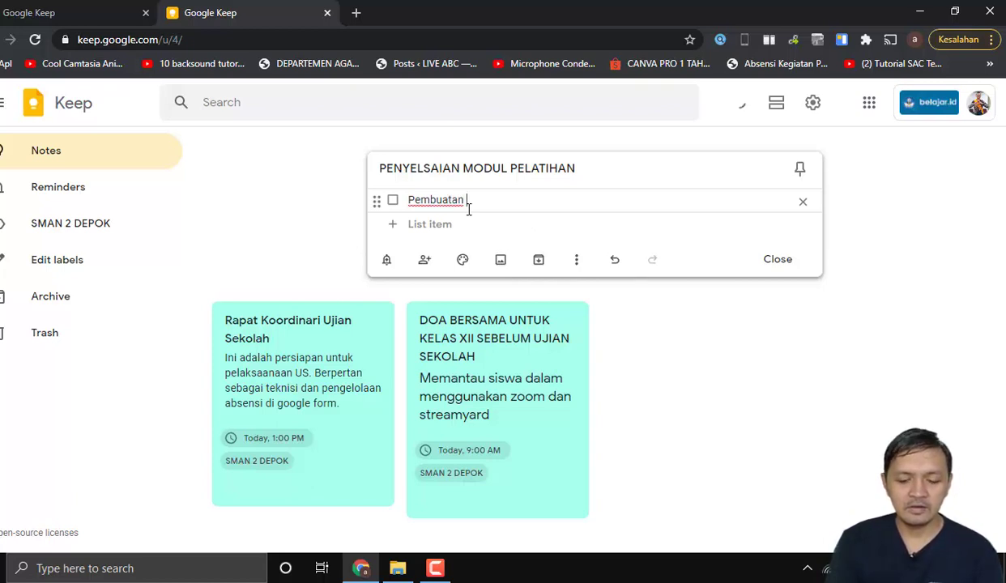
type("GB")
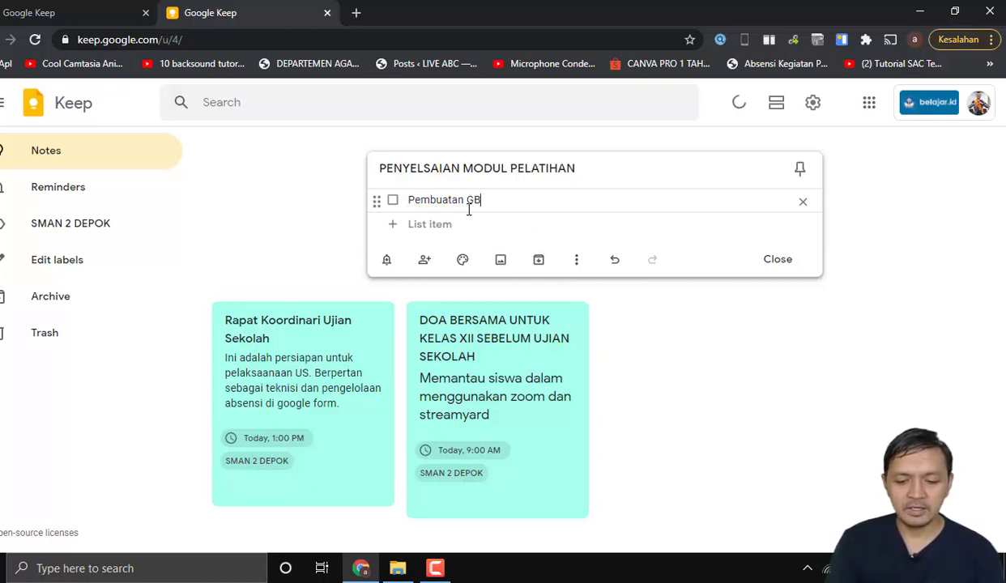
type("IM")
left_click(405, 224)
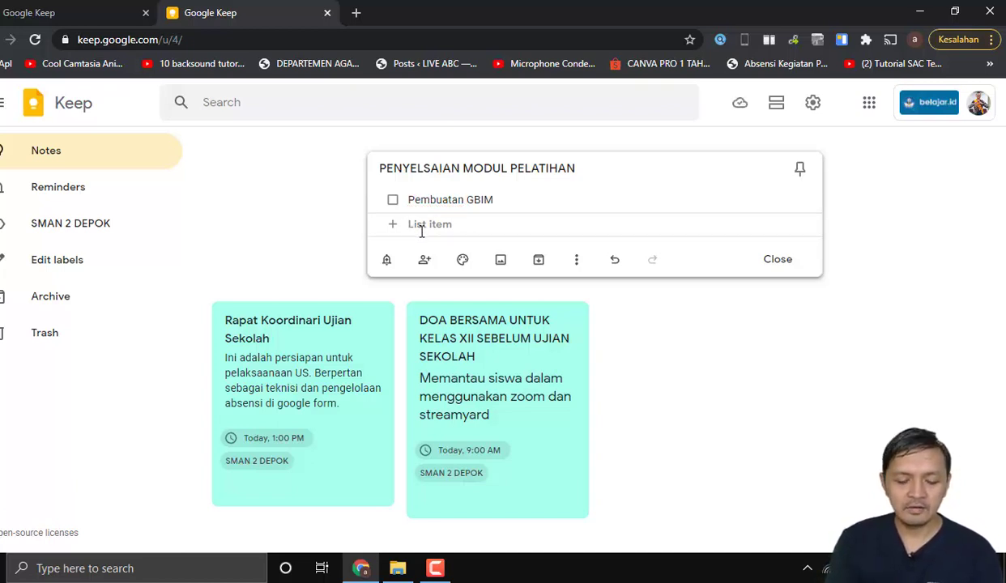
type("Koreksi")
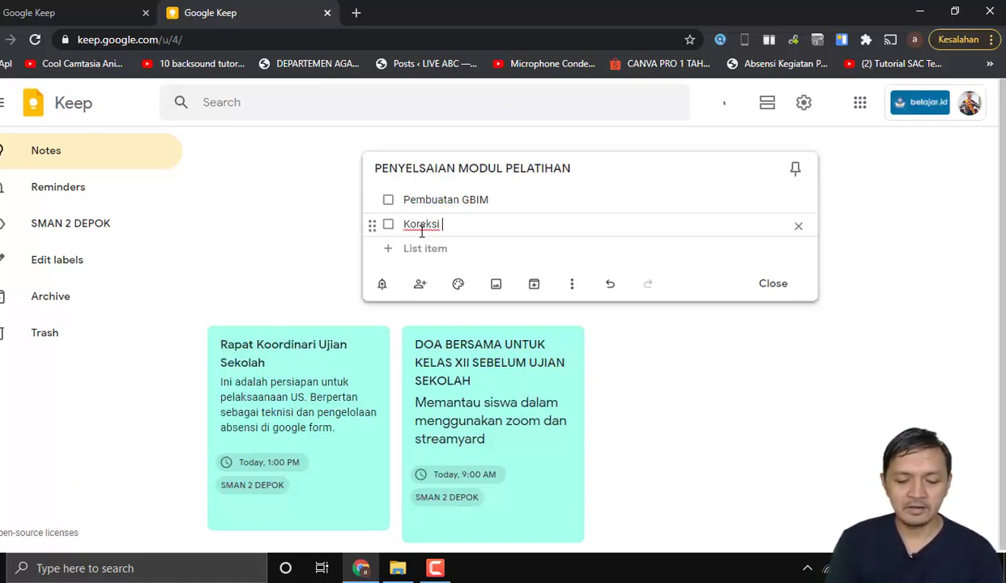
type(" naskah")
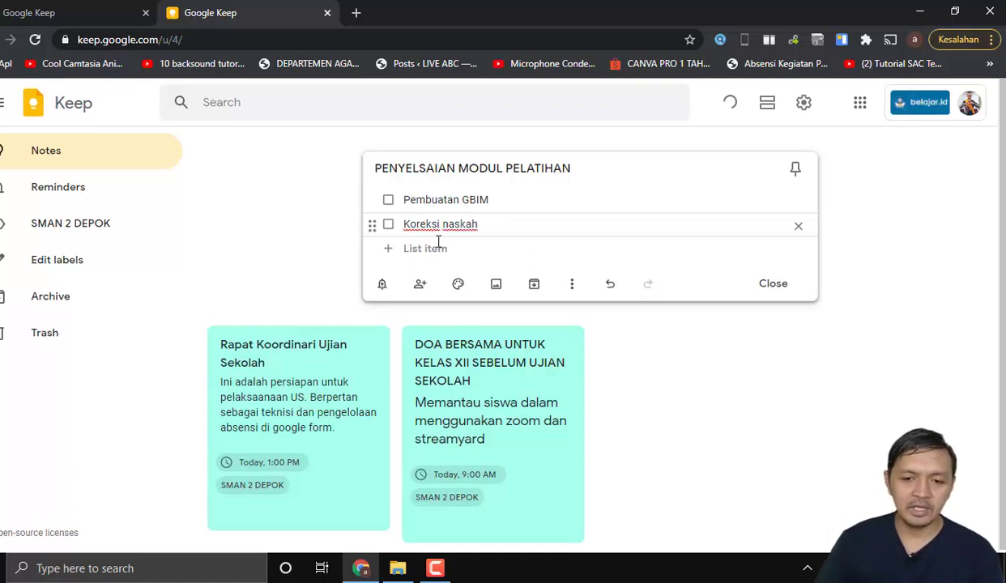
Add two more checklist items, "Pembuatan Soal" and "Pembuatan daftar isi"
left_click(421, 248)
type("Pembu")
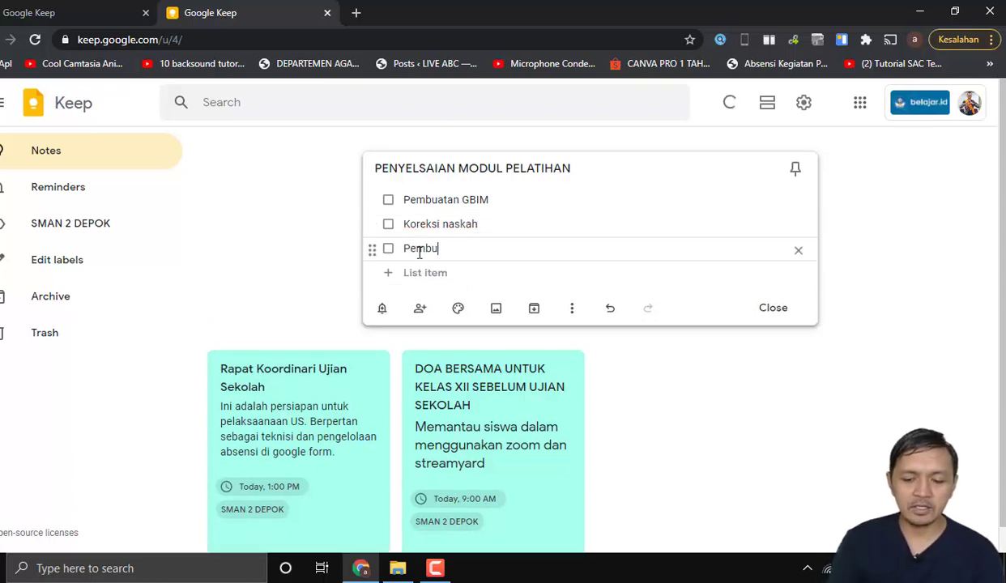
type("atan Soal")
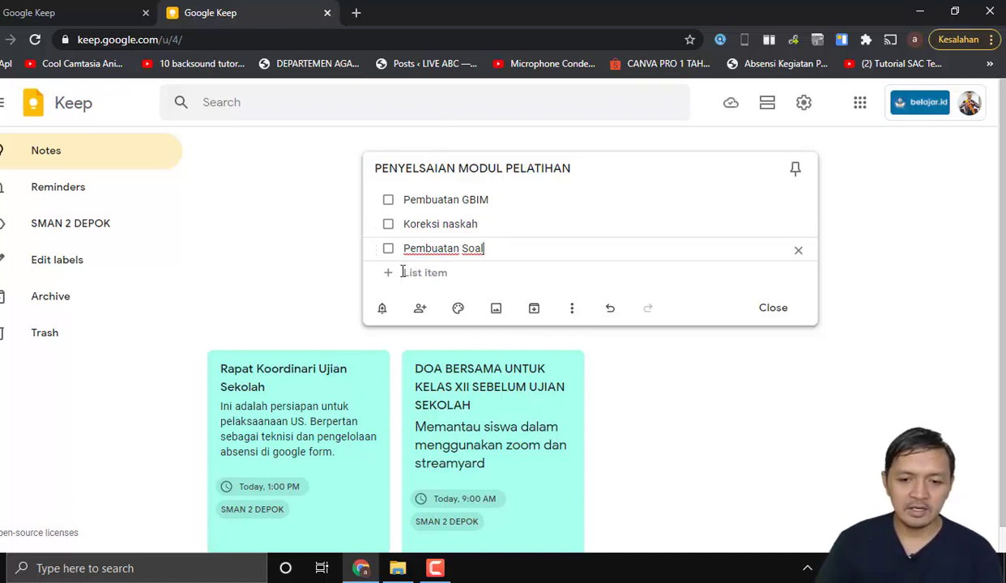
left_click(408, 273)
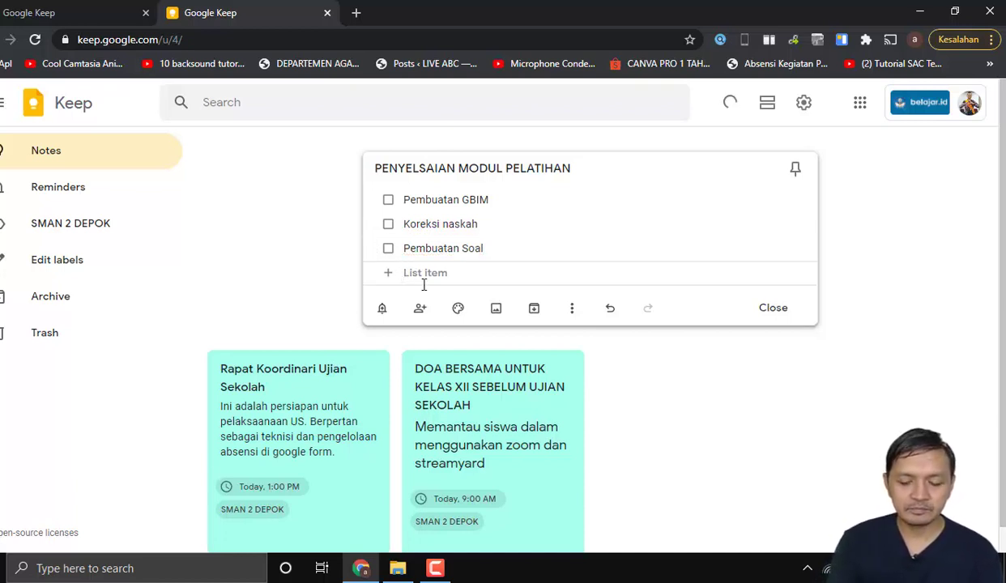
type("Pembu")
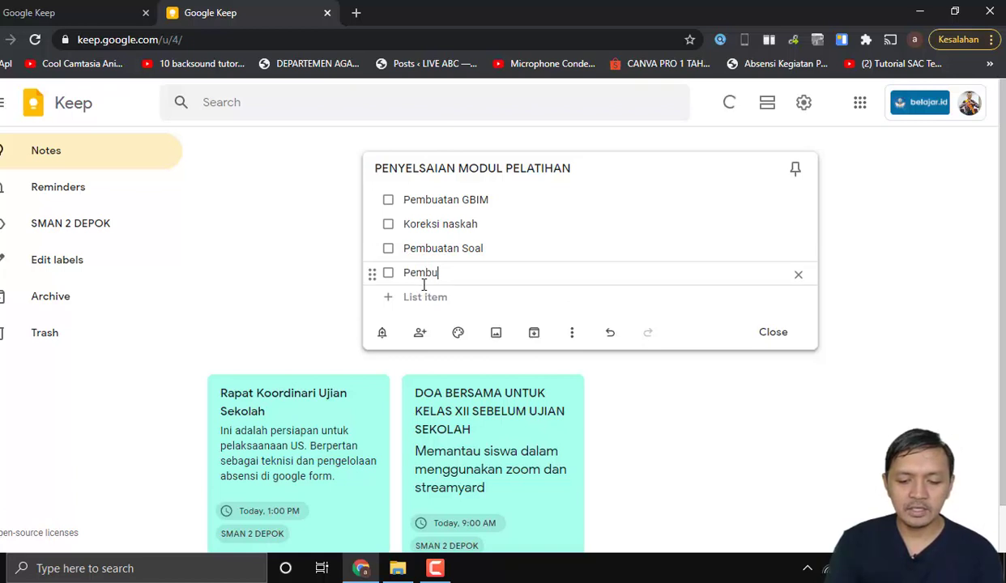
type("atan daft")
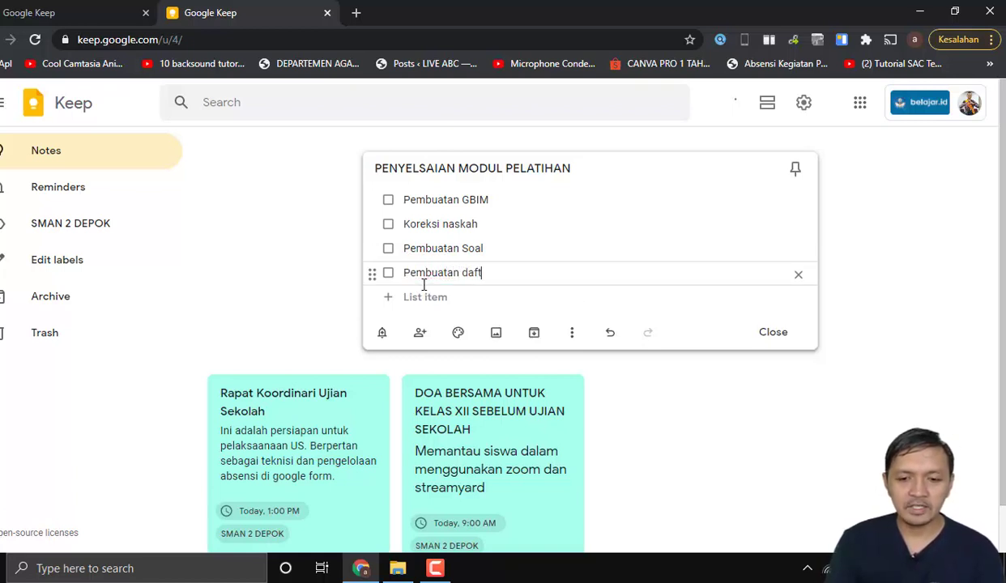
type("ar isi")
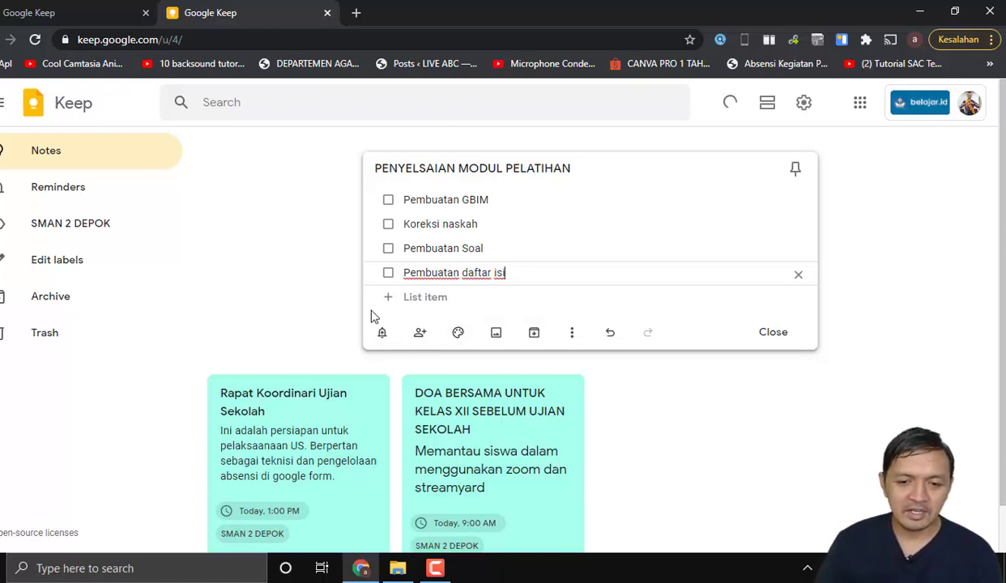
Color the checklist note yellow and assign it a newly created label "KANTOR 1"
left_click(460, 332)
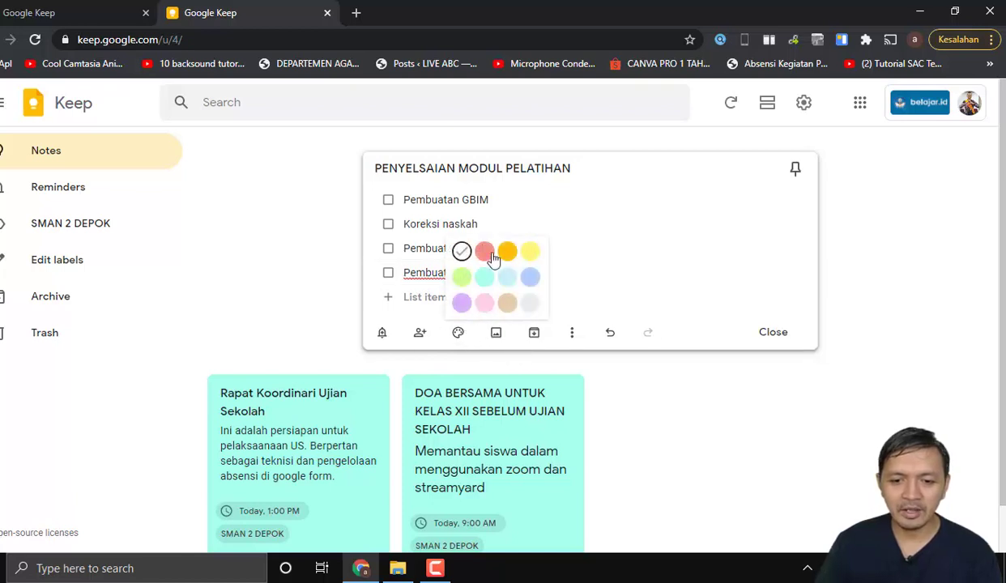
left_click(529, 251)
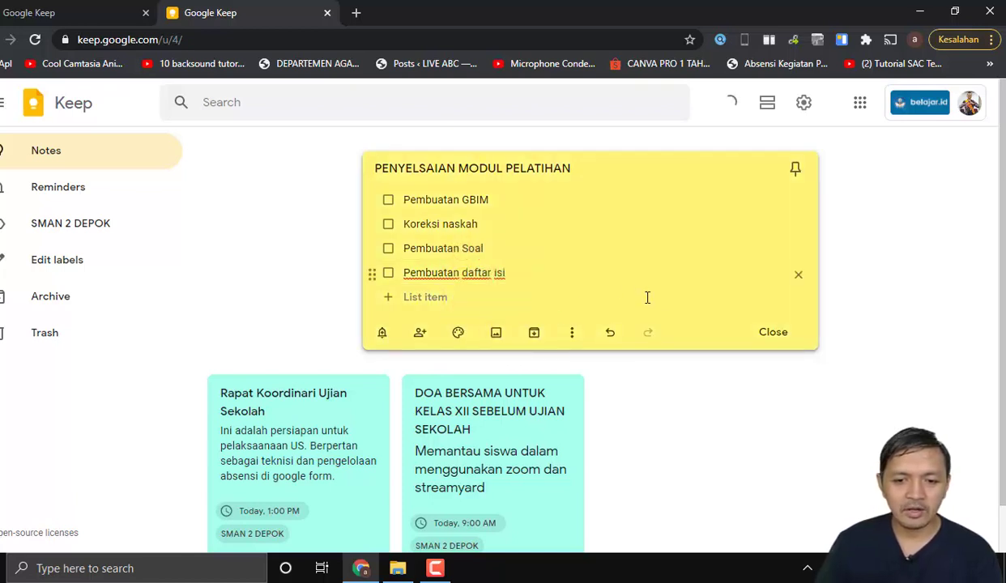
left_click(571, 334)
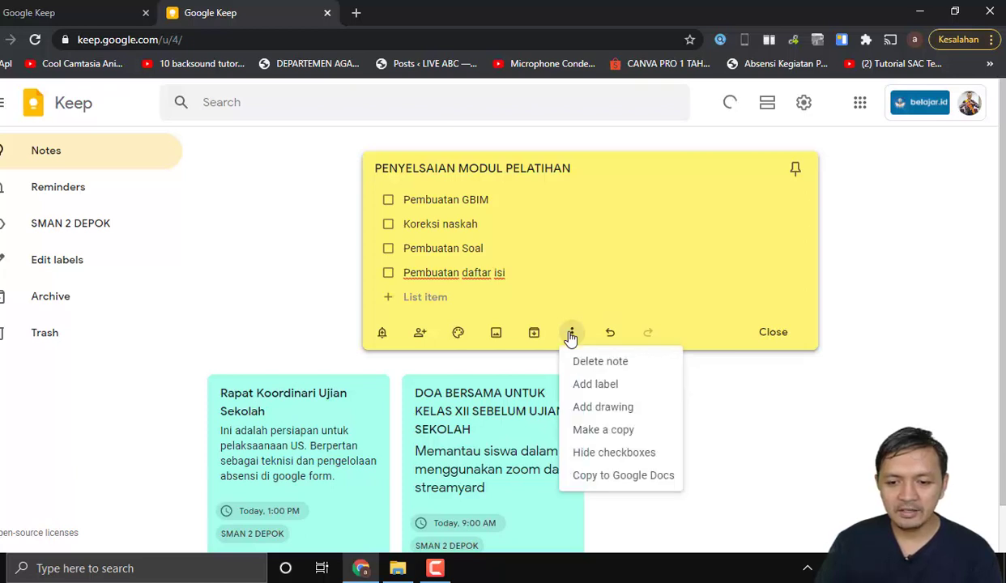
left_click(593, 384)
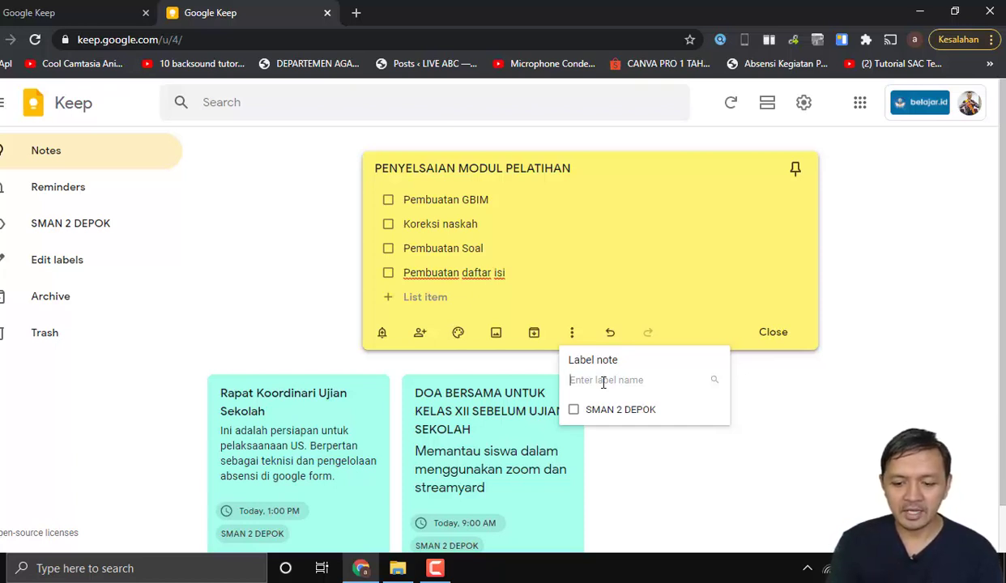
type("KANTOR 1")
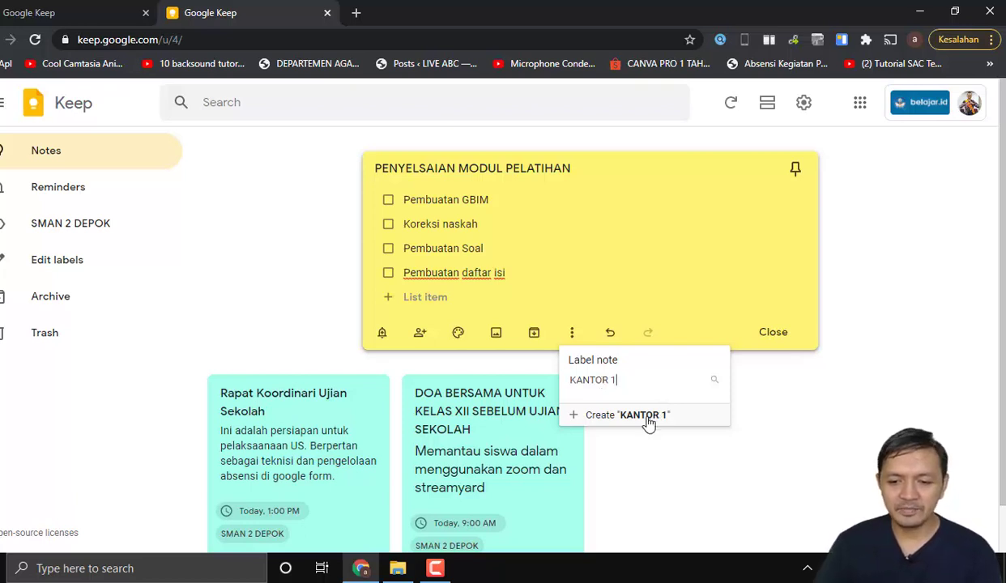
left_click(643, 417)
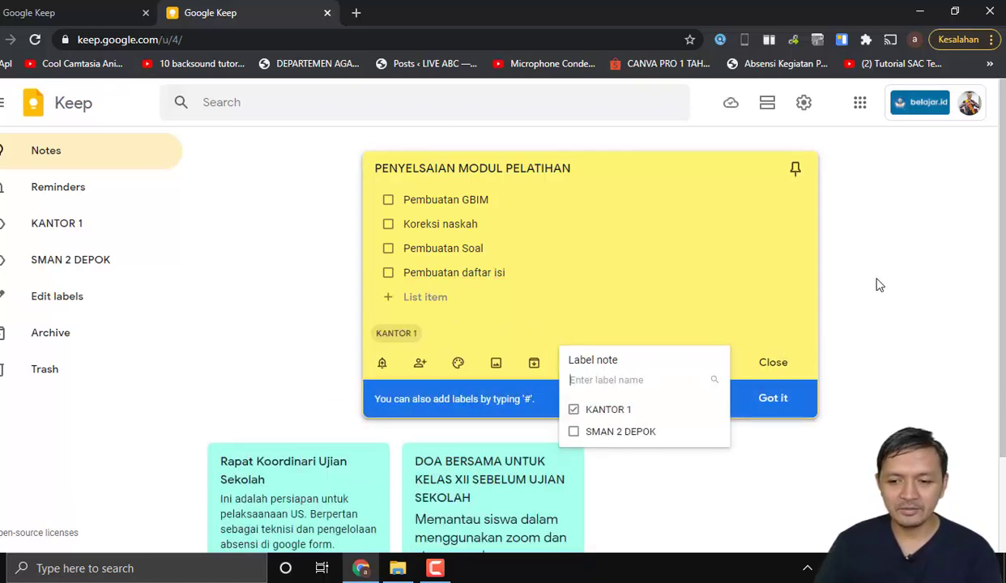
left_click(875, 283)
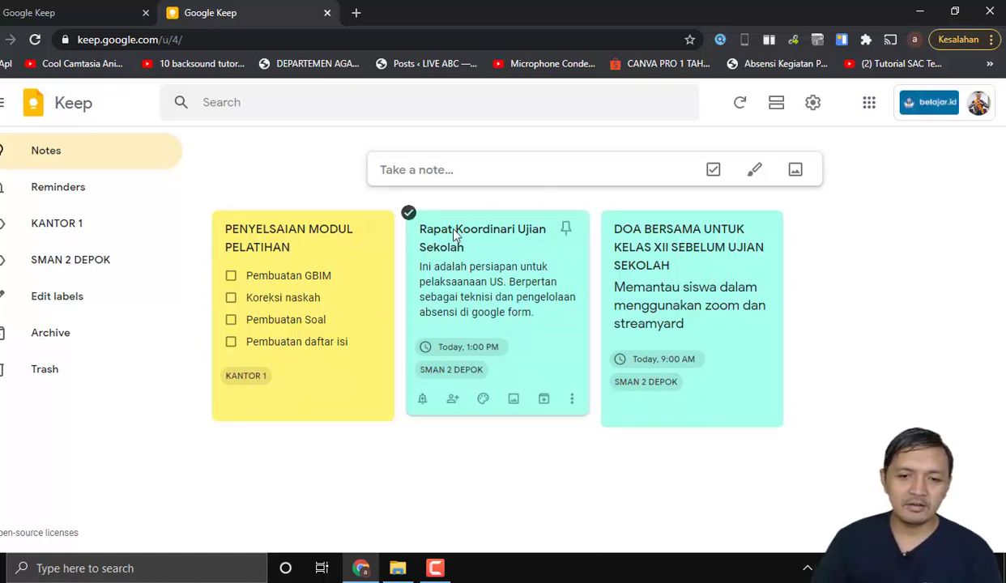
Start a new checklist note titled "PEMBUATAN VIDEO PEMBELAJARAN"
left_click(712, 172)
left_click(422, 168)
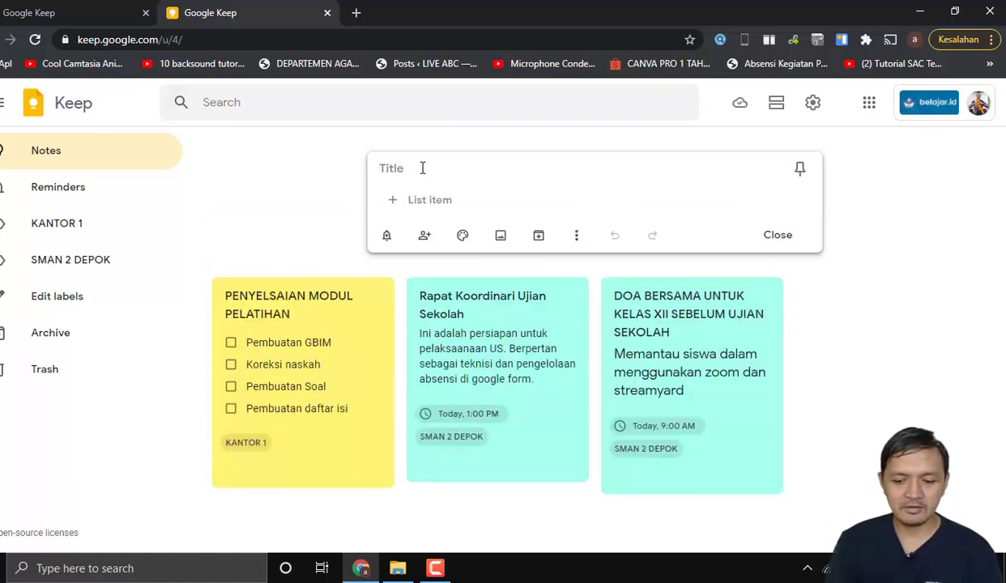
type("PEMB")
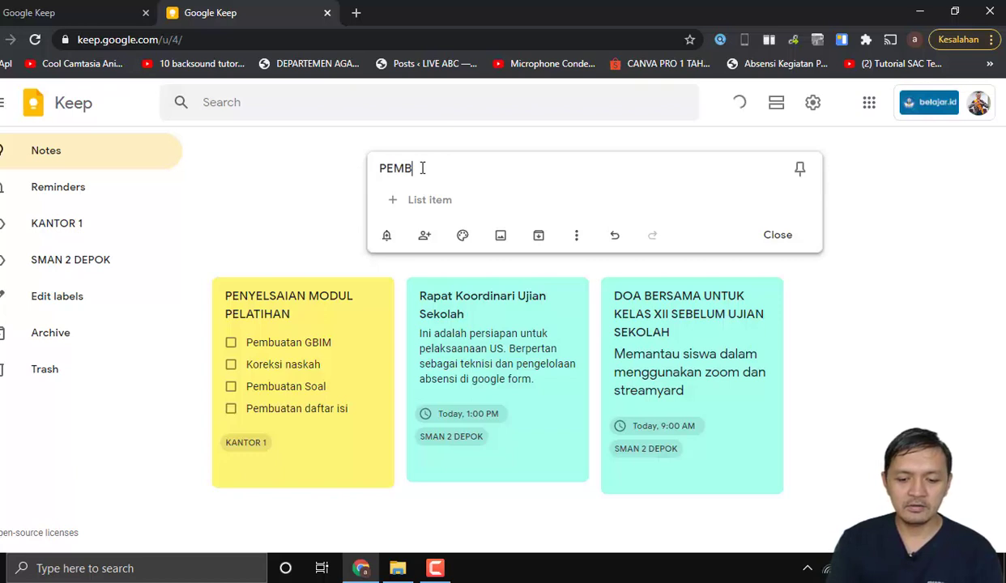
type("UATAN VIDEO PE")
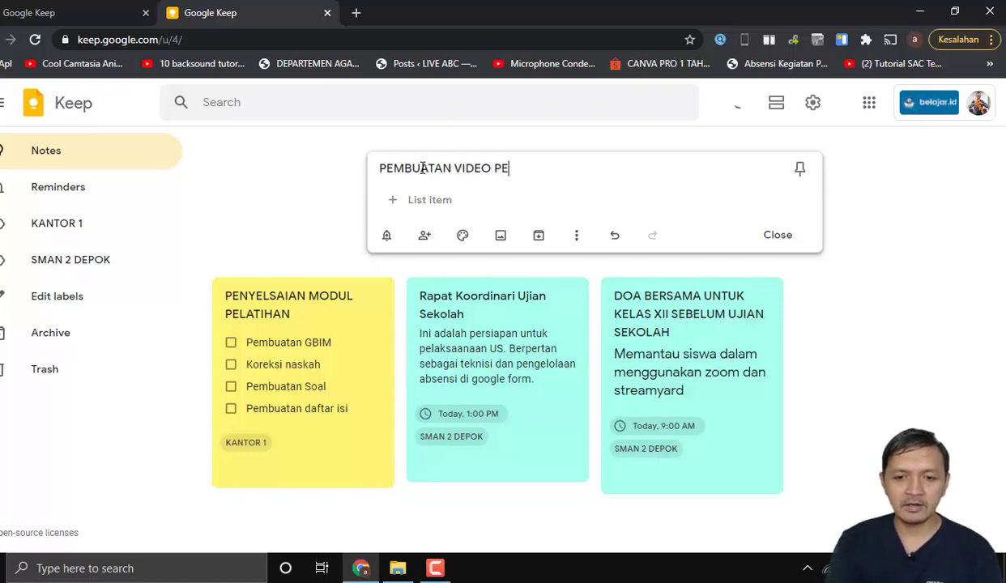
type("MBELAJARAN")
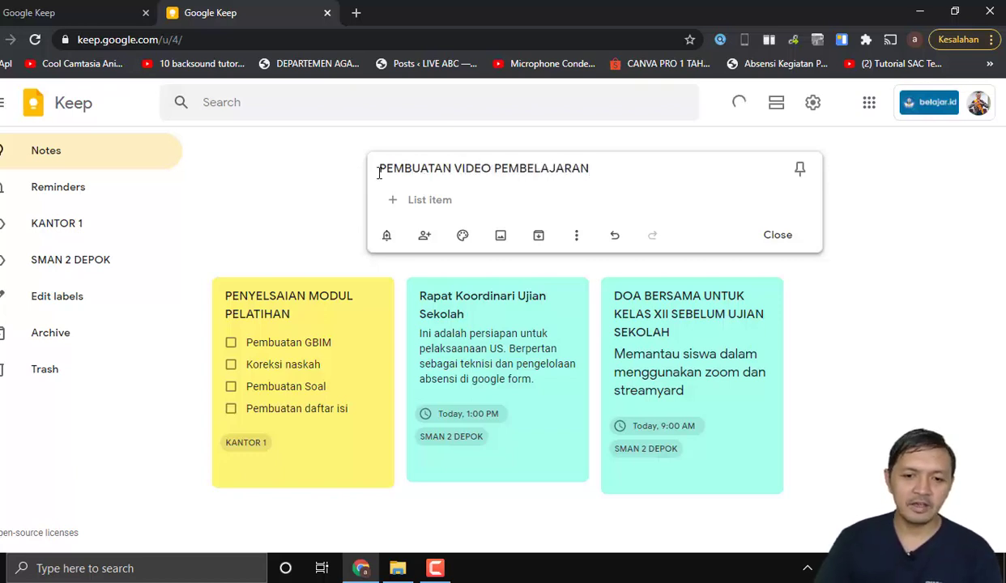
Add the checklist items "Membuat storyline", "Mengumpulkan asset" and "Setting telepromter" to the new note
left_click(411, 199)
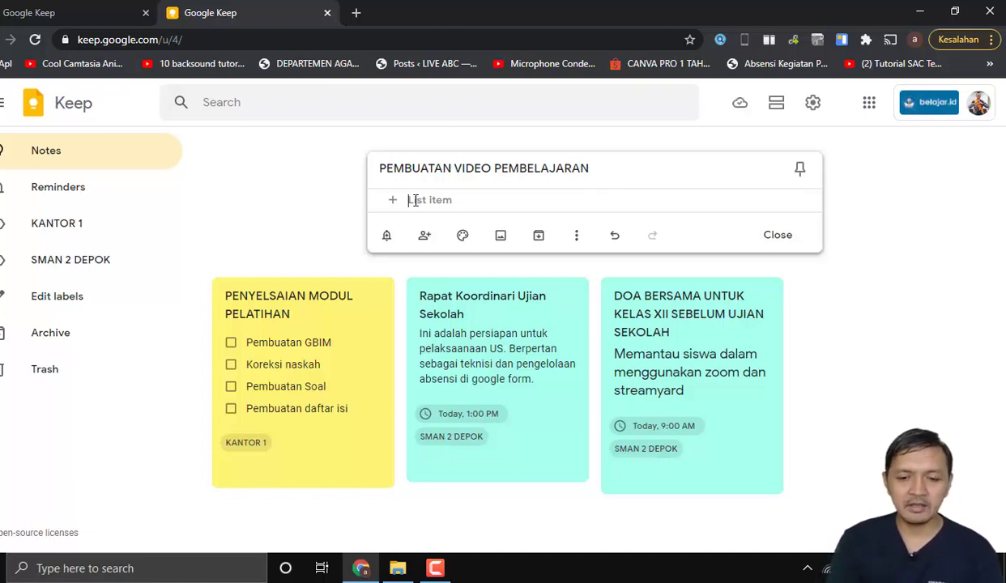
type("Membuat storyline")
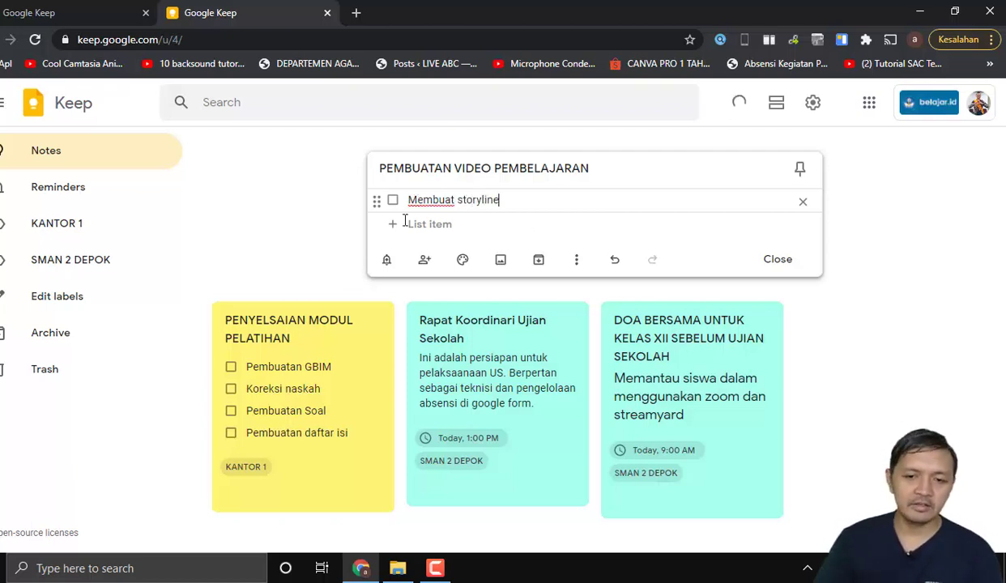
left_click(405, 223)
type("Mengu")
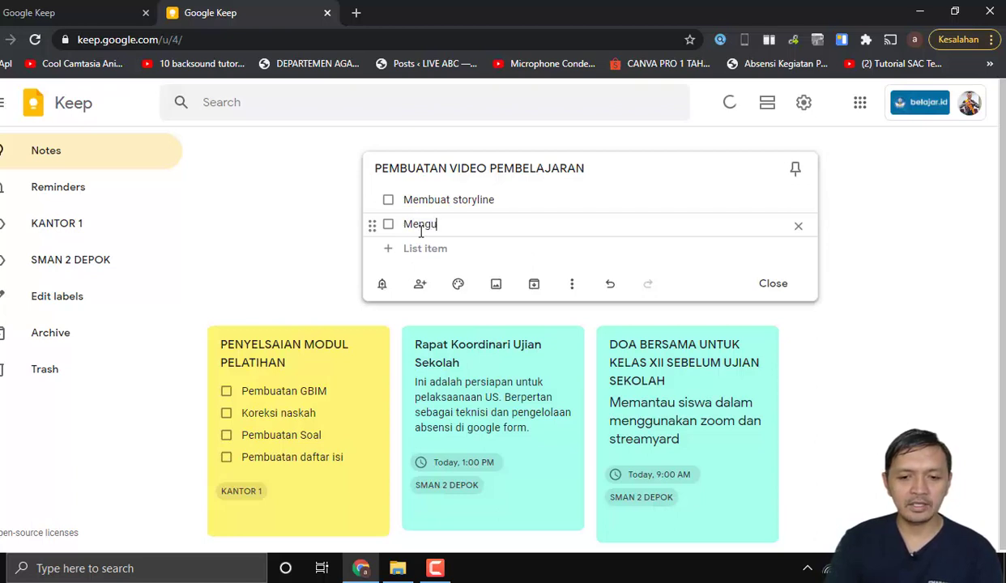
type("mpulkan as")
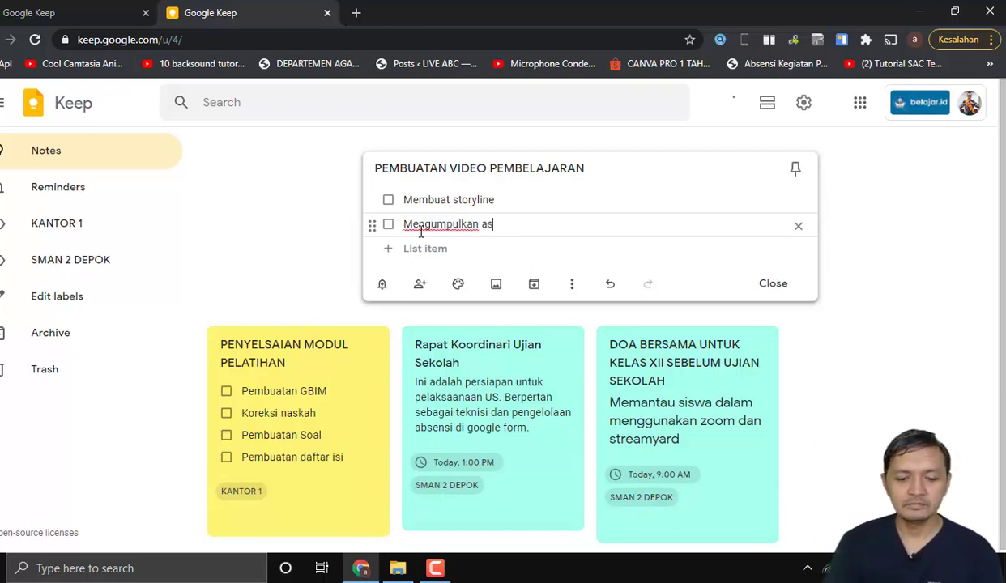
type("set")
left_click(430, 248)
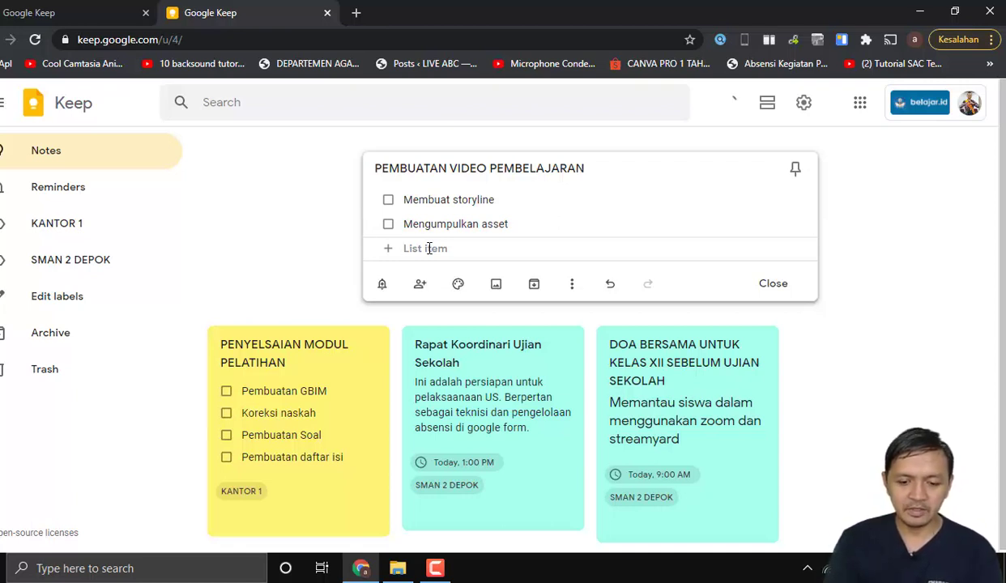
type("Setting ")
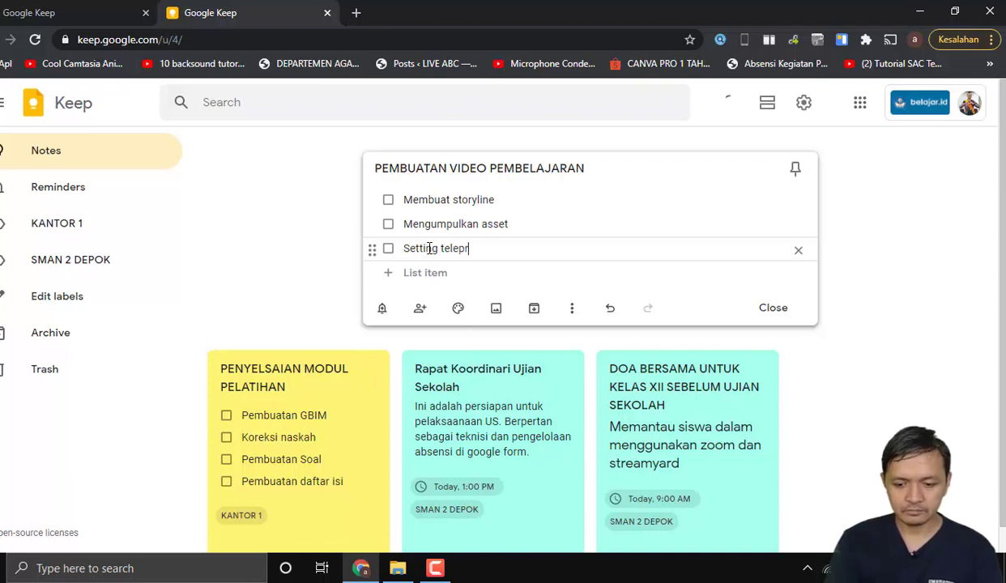
type("ter")
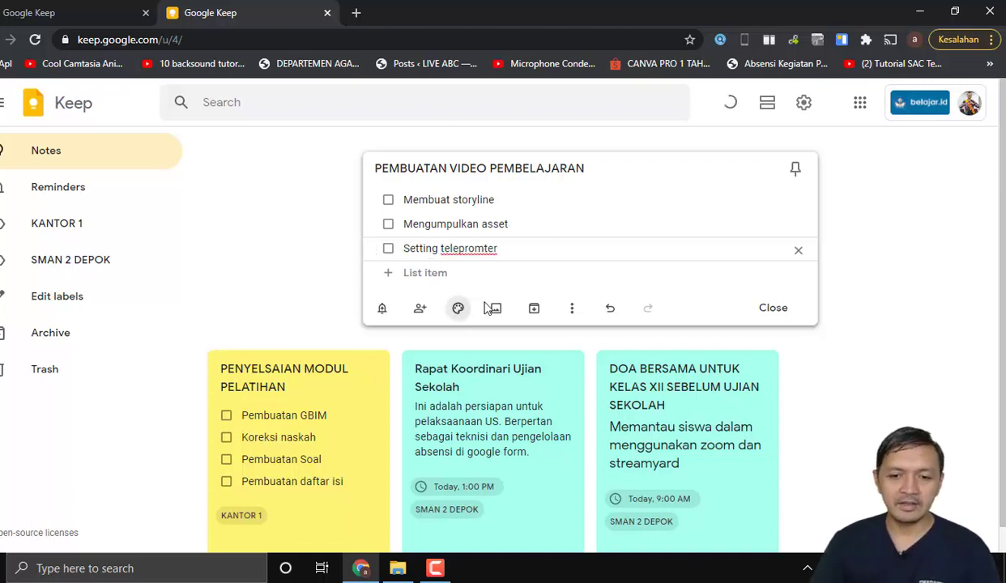
Save the video checklist note, assign it the existing label "KANTOR 1" and color it yellow
left_click(572, 311)
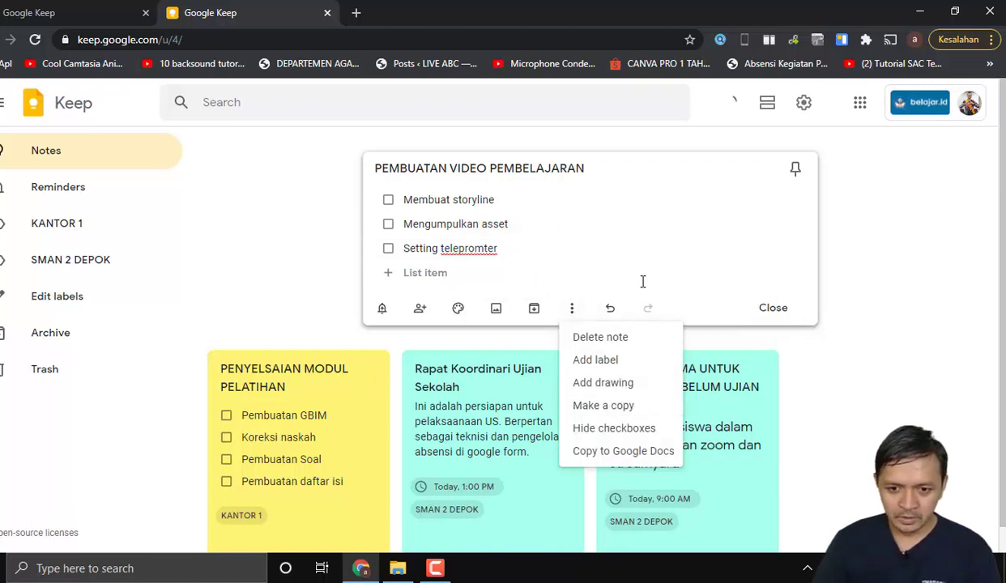
left_click(642, 281)
left_click(265, 308)
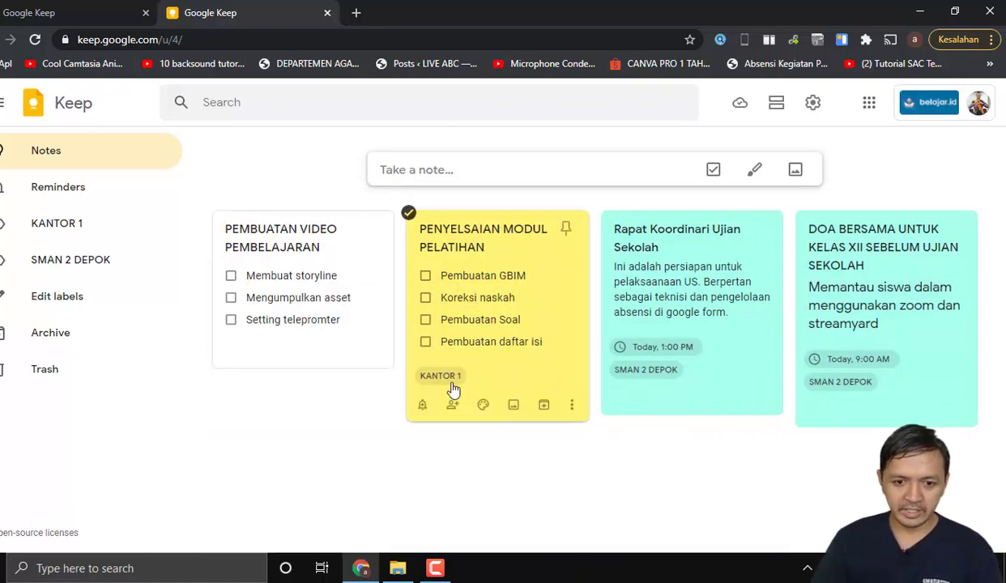
left_click(377, 352)
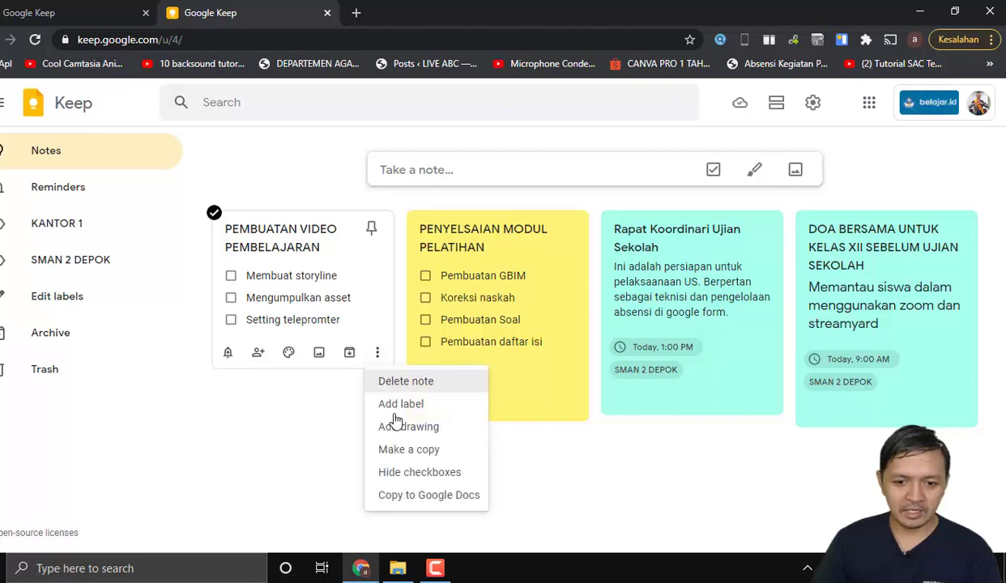
left_click(387, 403)
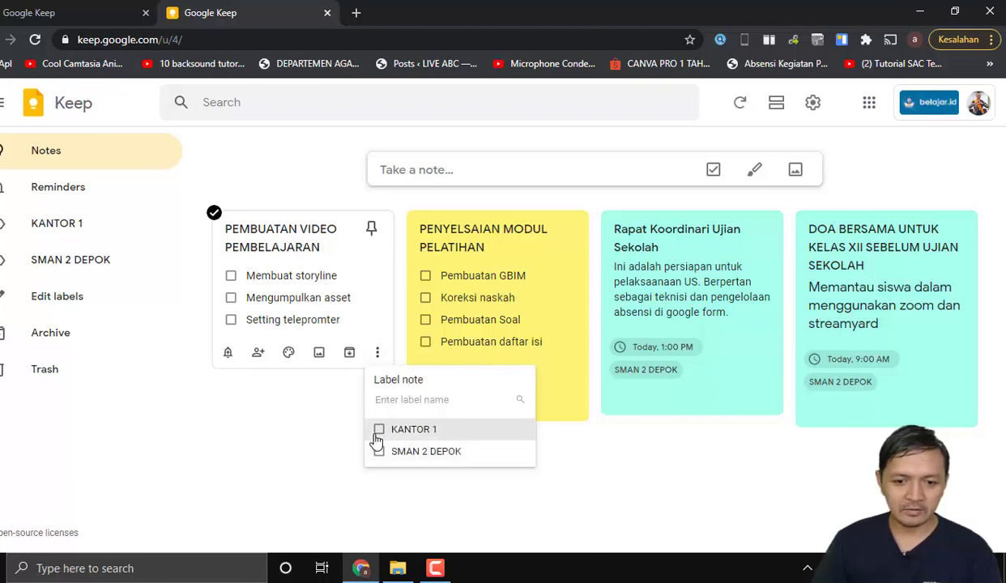
left_click(378, 431)
mouse_move(288, 383)
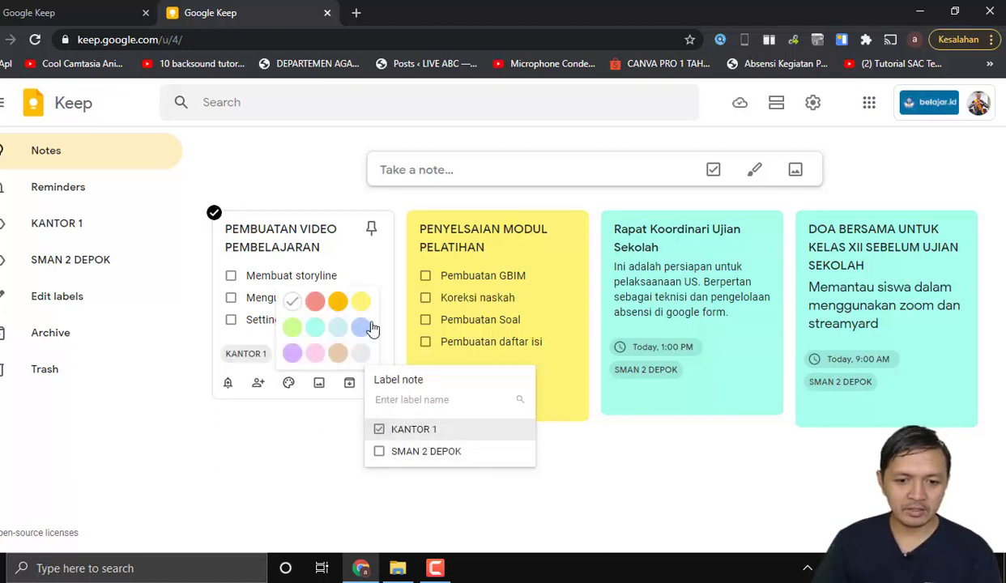
left_click(361, 302)
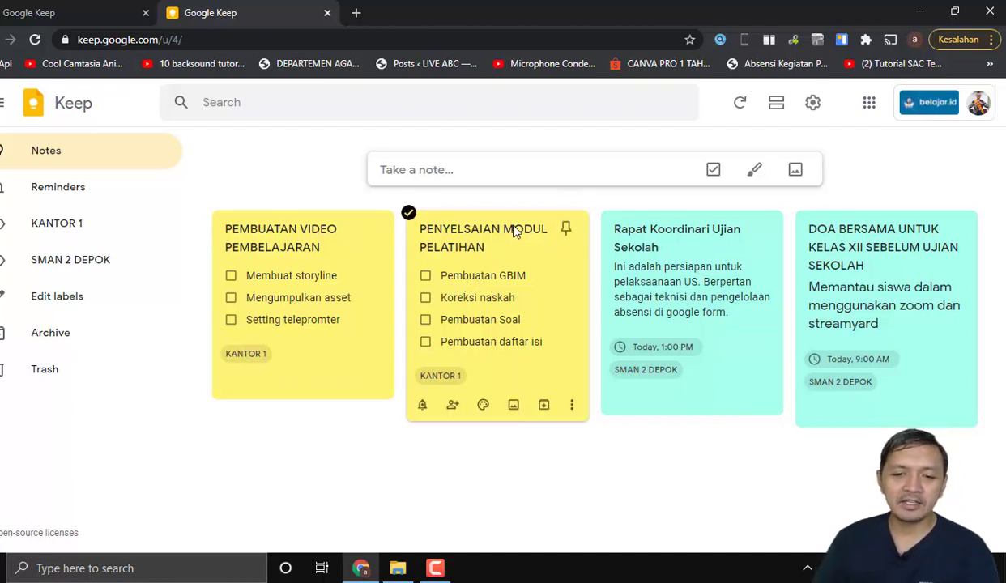
Mark "Pembuatan GBIM", "Koreksi naskah" and "Pembuatan daftar isi" as done in the module checklist, and "Membuat storyline" in the video checklist
left_click(425, 276)
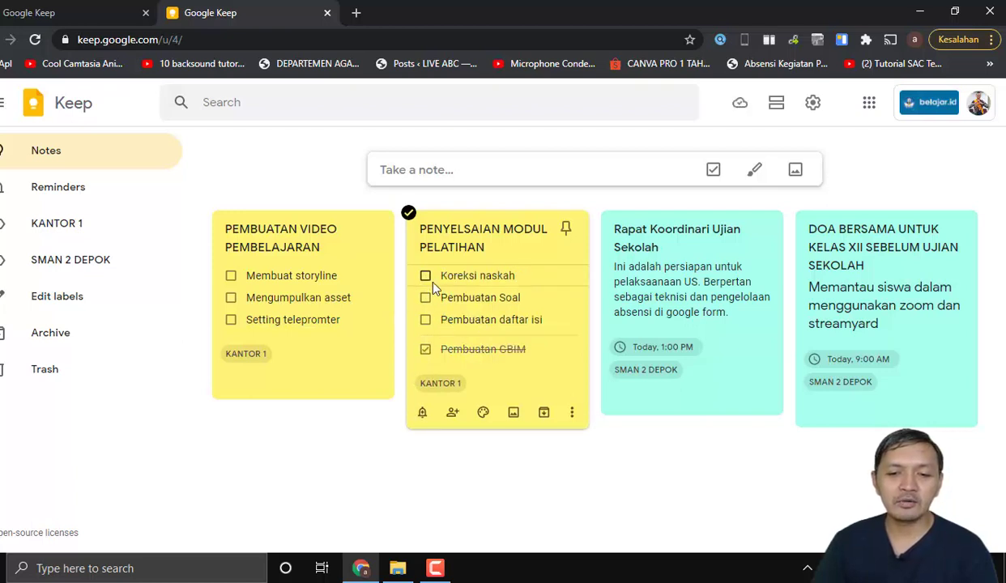
left_click(425, 276)
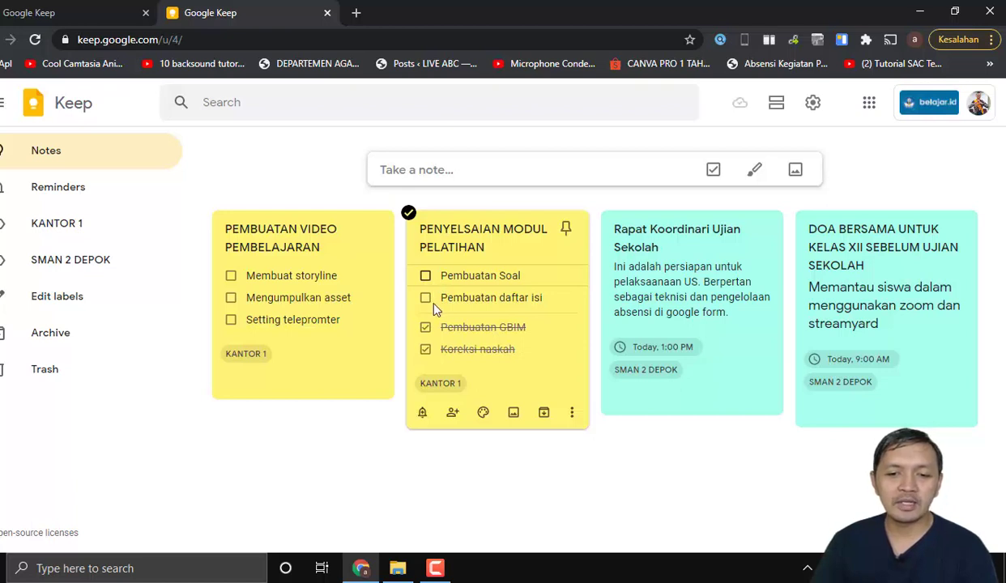
left_click(424, 296)
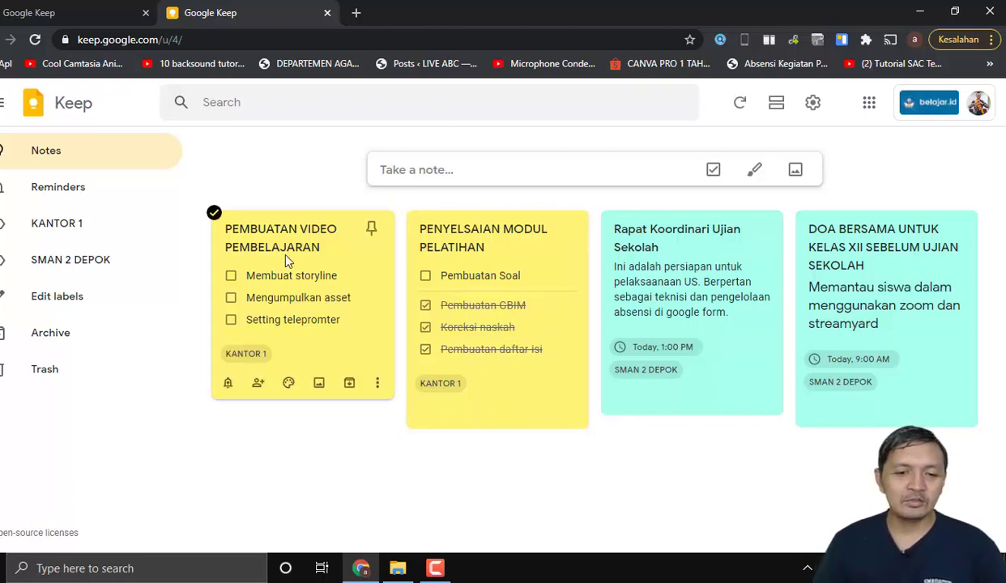
left_click(231, 276)
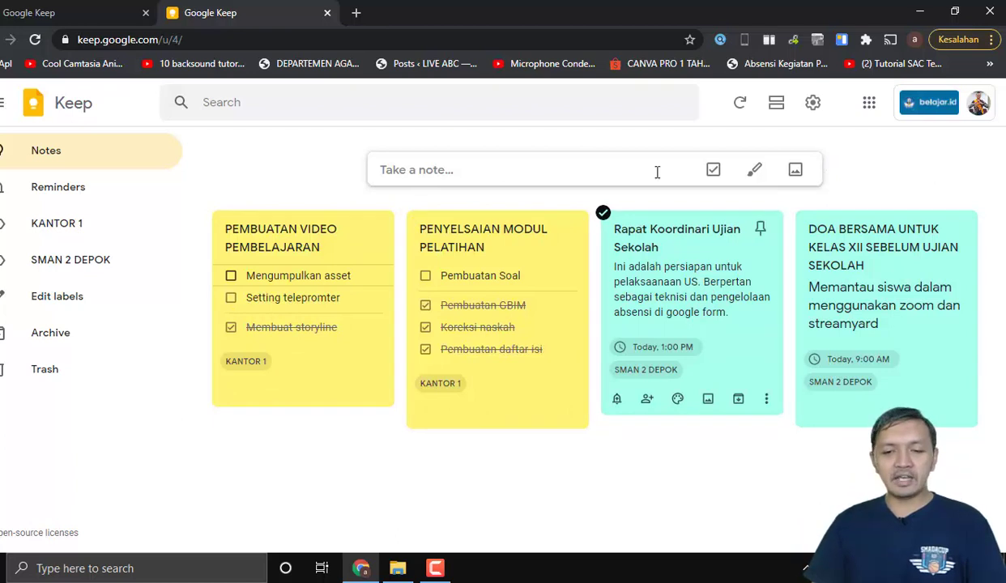
Start a new text note titled "Posting Konten Untuk Hari ini"
left_click(484, 169)
left_click(446, 169)
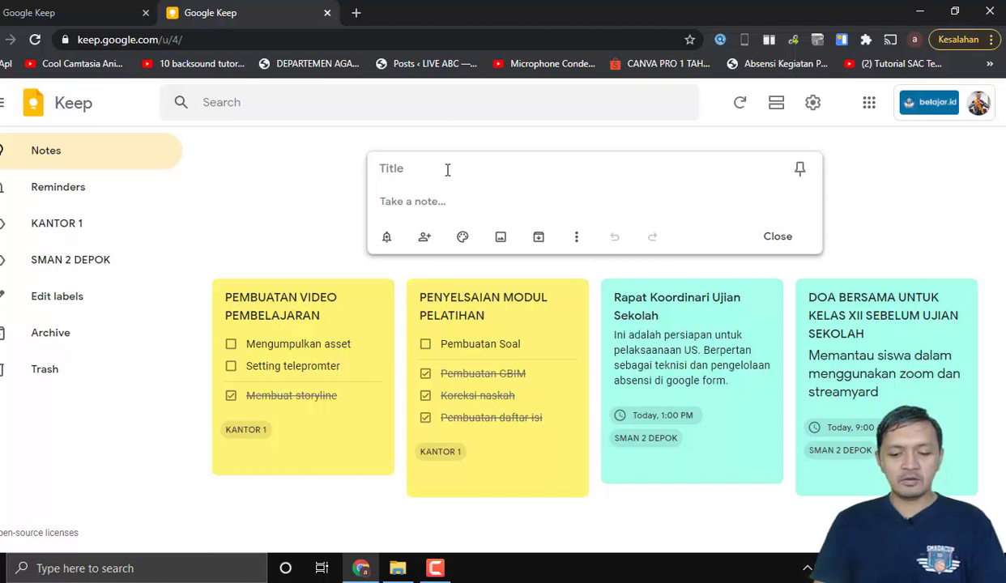
type("POsting")
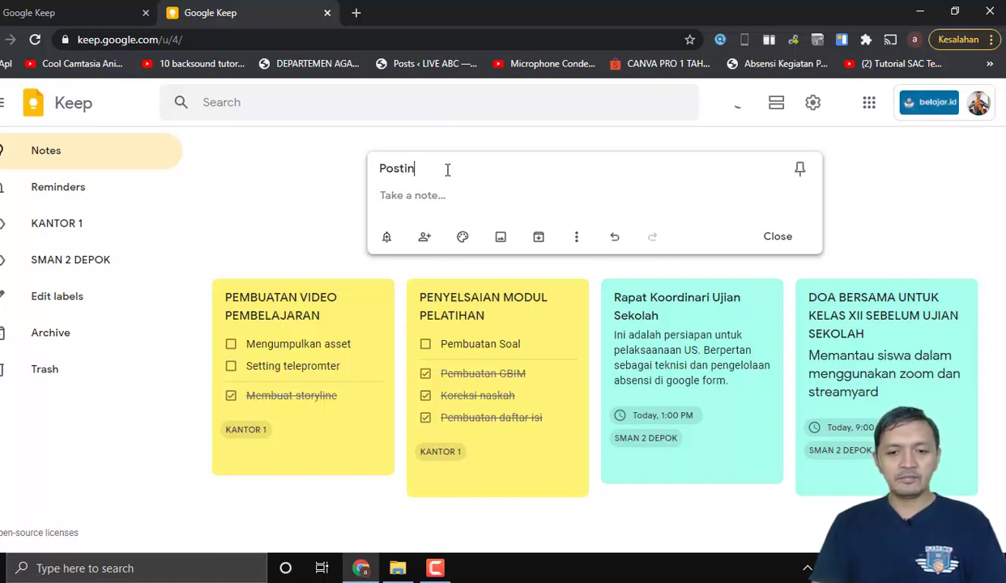
key("BackSpace")
key("BackSpace")
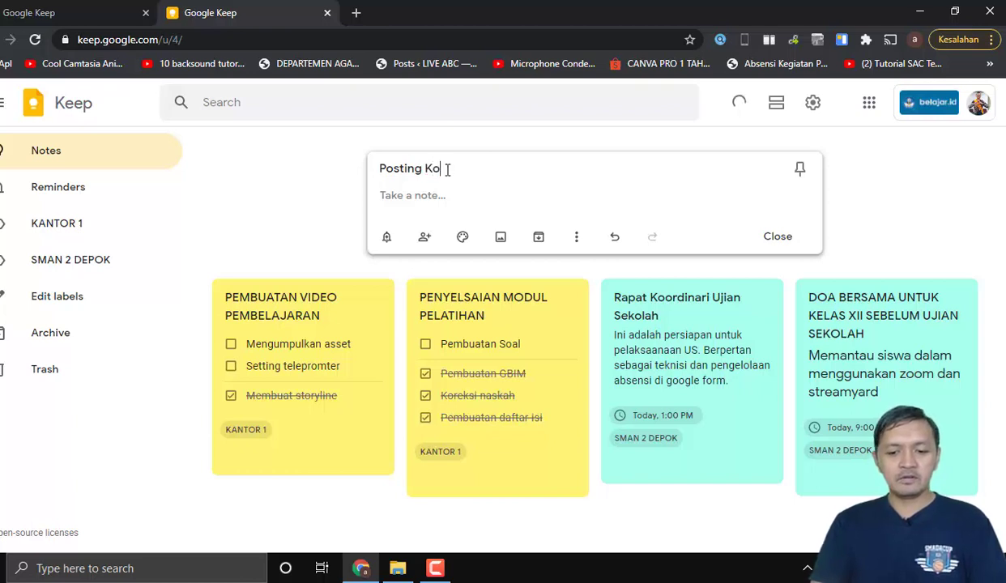
type("onten Untuk")
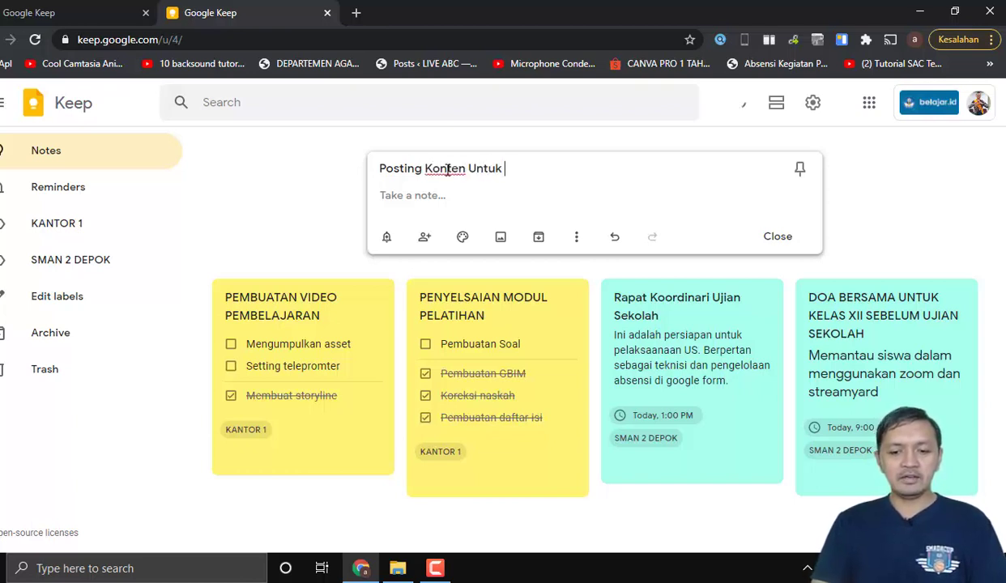
type(" Hari ini")
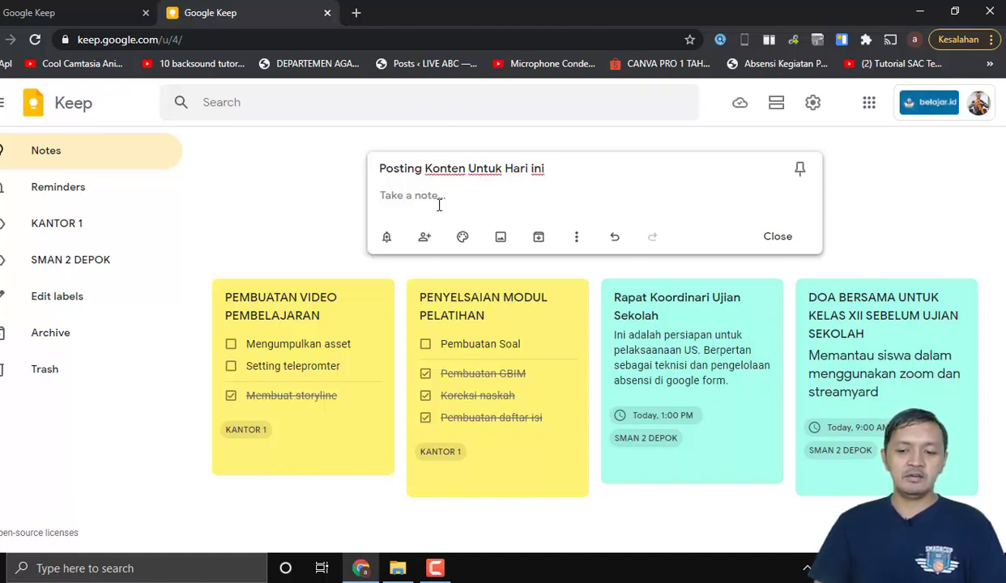
Enter "Posting tengang Google Keep" as the note's text and set its reminder to later today, 8:00 PM
left_click(439, 205)
type("Posting tengang Google Keep")
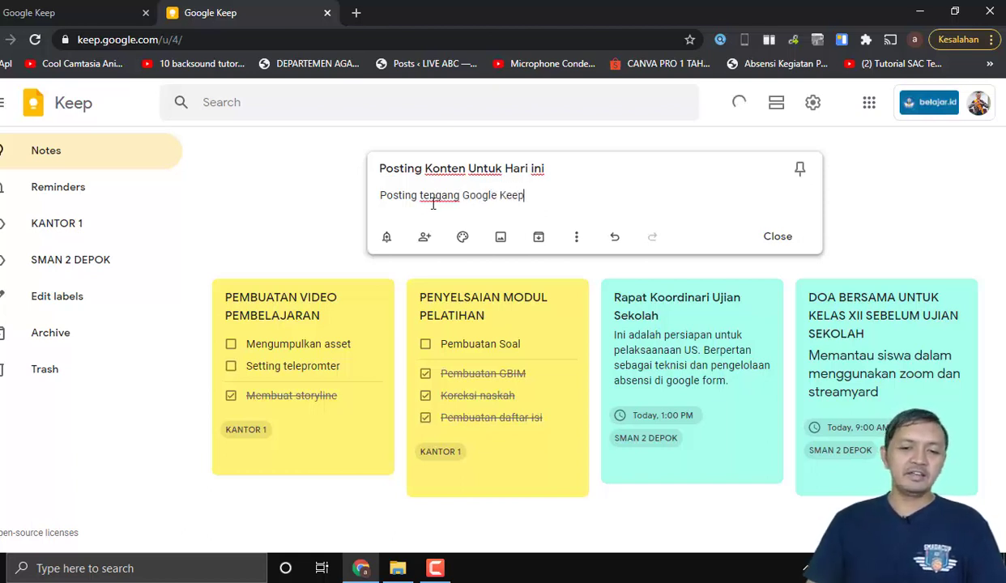
left_click(386, 236)
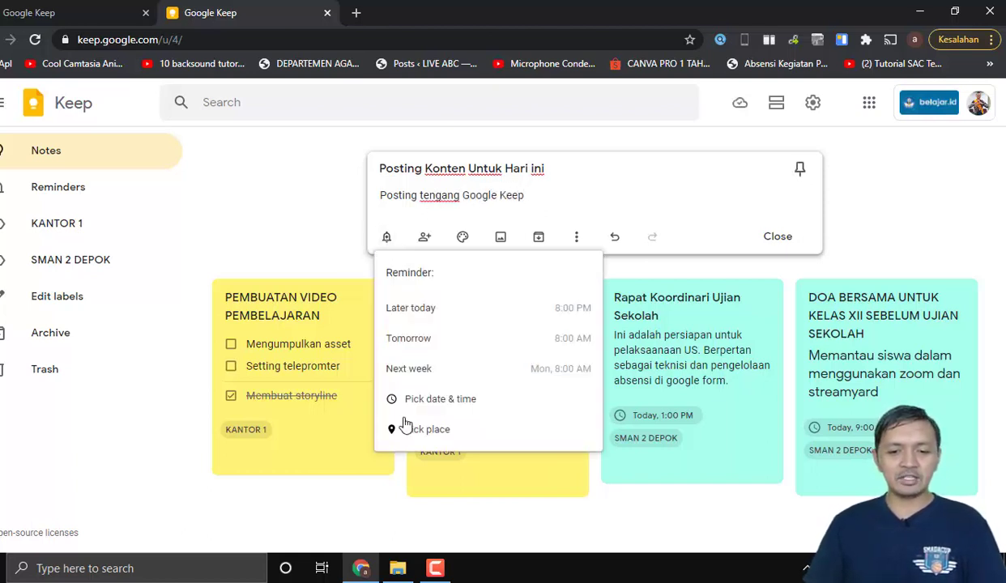
left_click(453, 318)
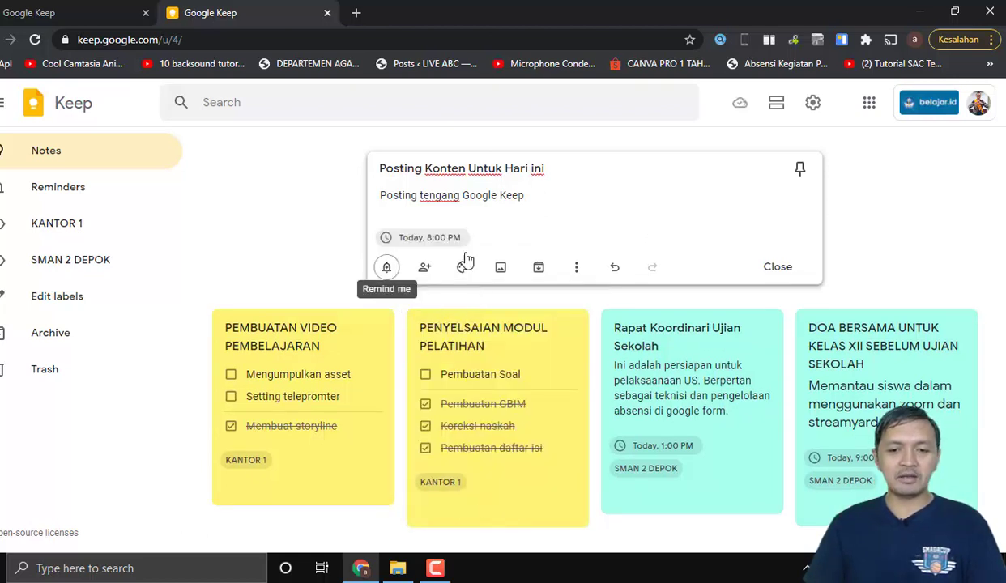
Create a new label "Youtube" and assign it to the content posting note
left_click(578, 273)
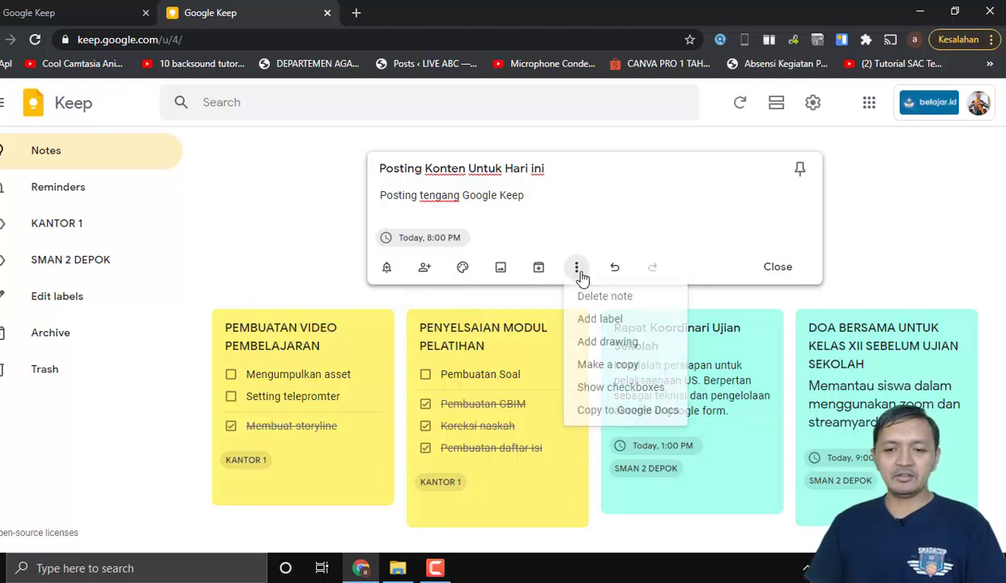
left_click(595, 319)
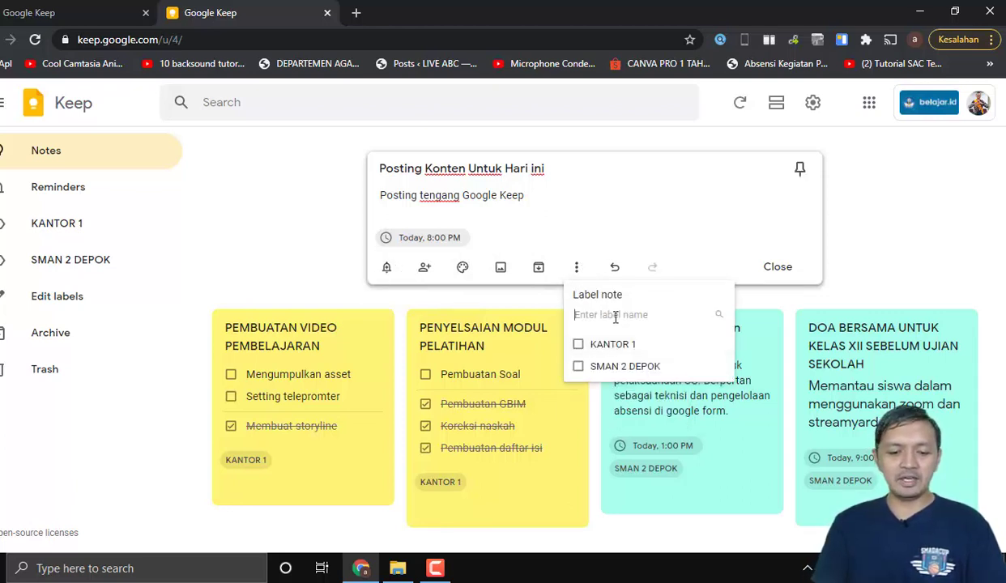
type("YOu")
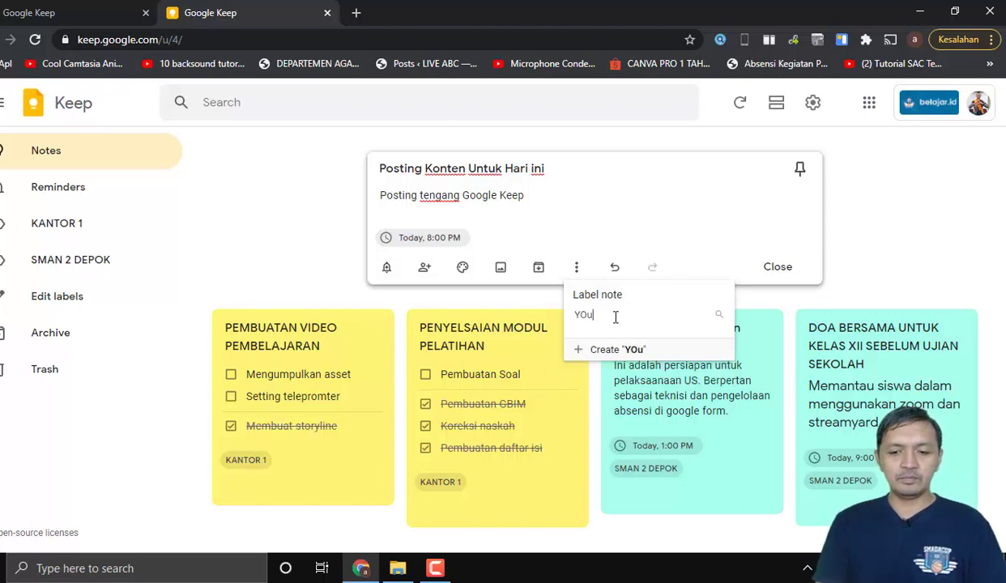
type("tube")
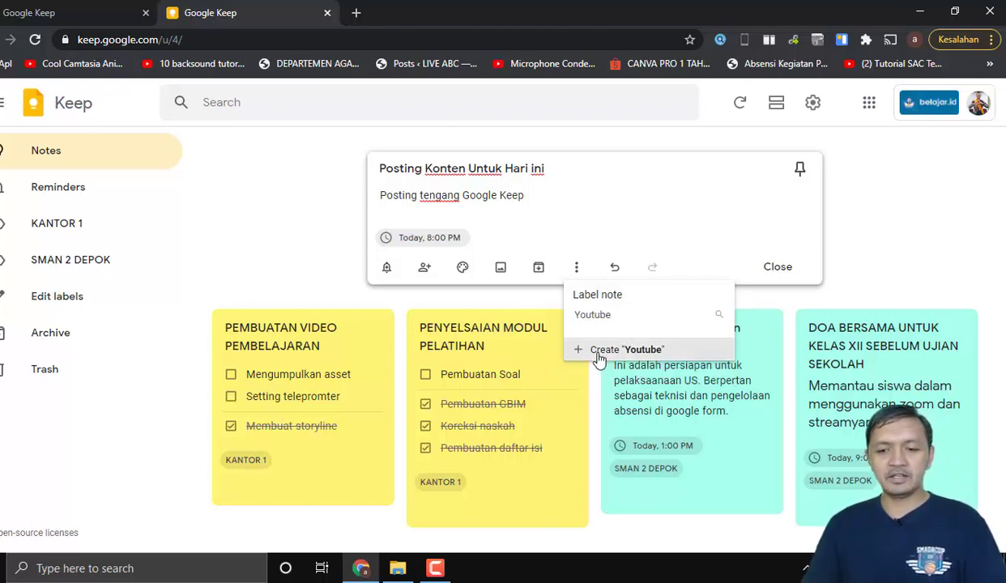
left_click(604, 349)
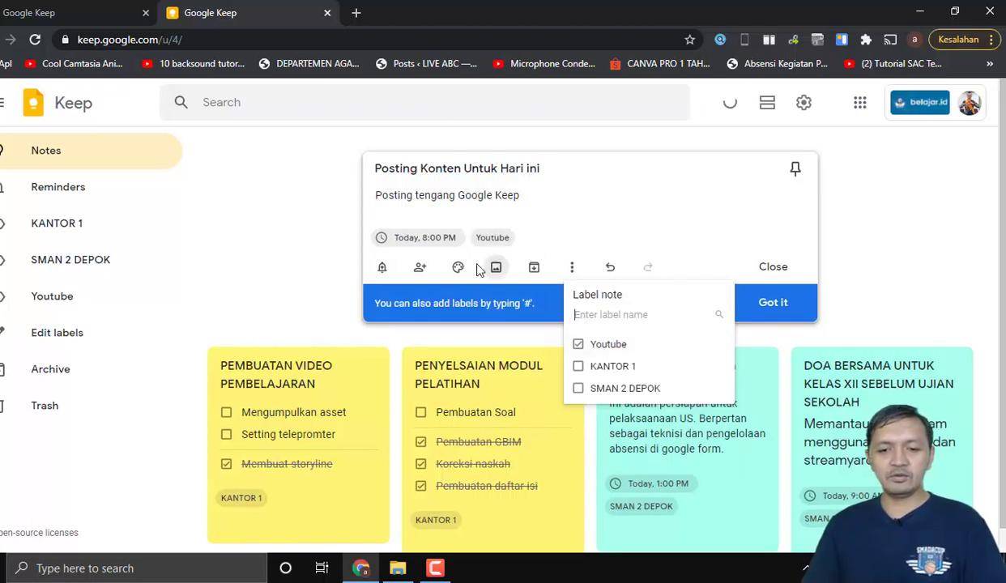
left_click(458, 267)
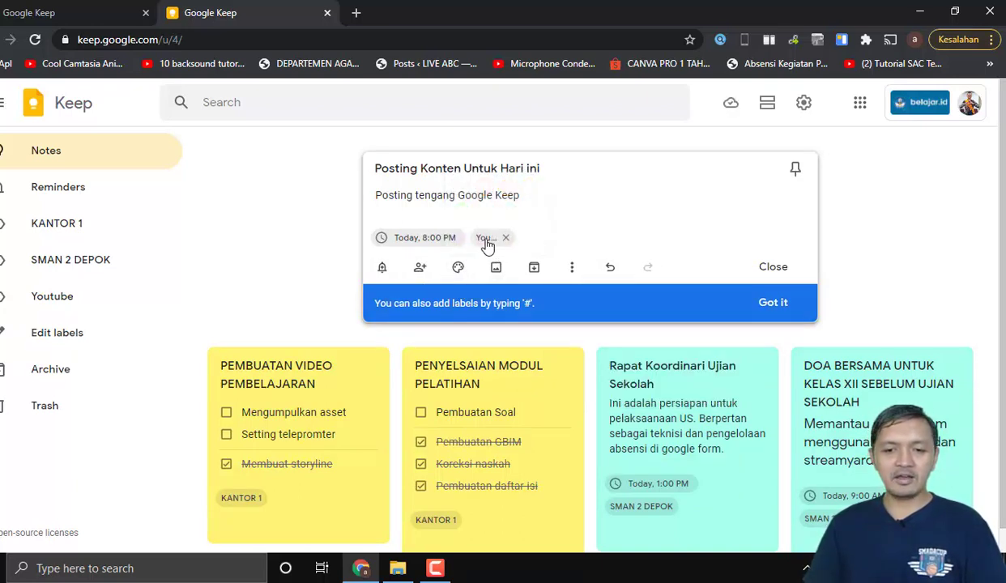
Give the content posting note a pink background and close it
mouse_move(458, 266)
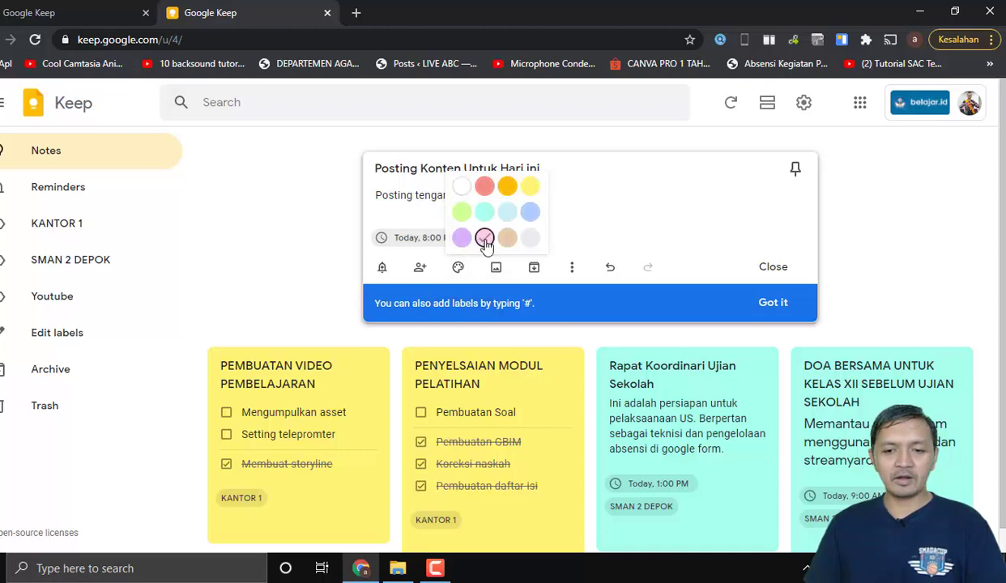
left_click(482, 238)
left_click(835, 262)
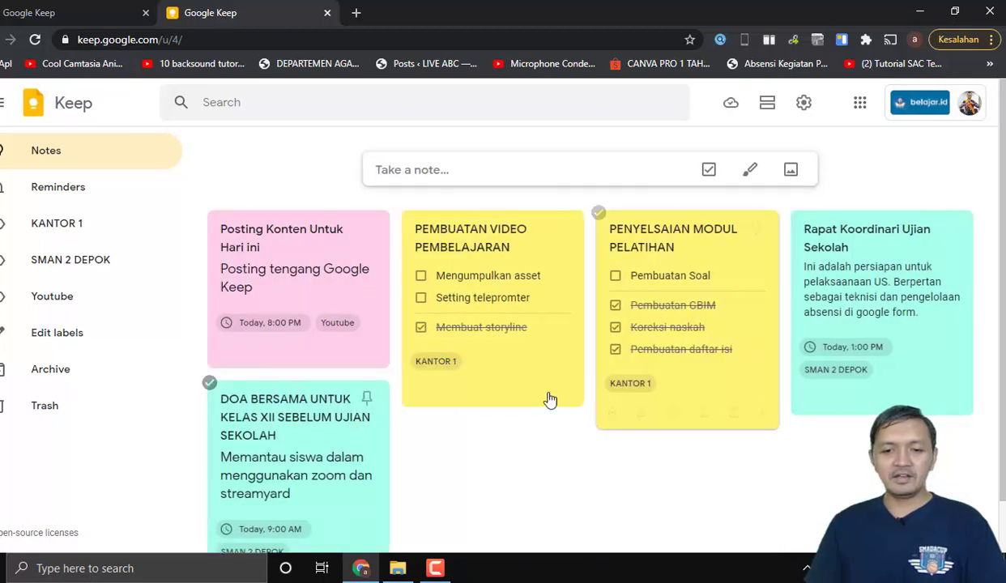
scroll(425, 418, "down", 1)
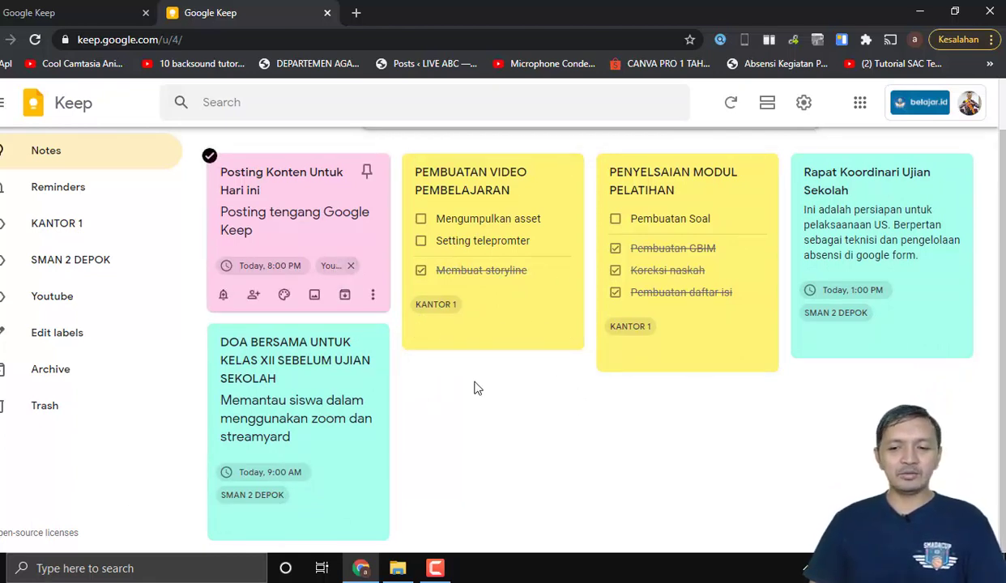
Start a new text note titled "Membuat PPDB Online" with the text "harus segera membuat web ppdb"
scroll(765, 372, "up", 1)
left_click(679, 168)
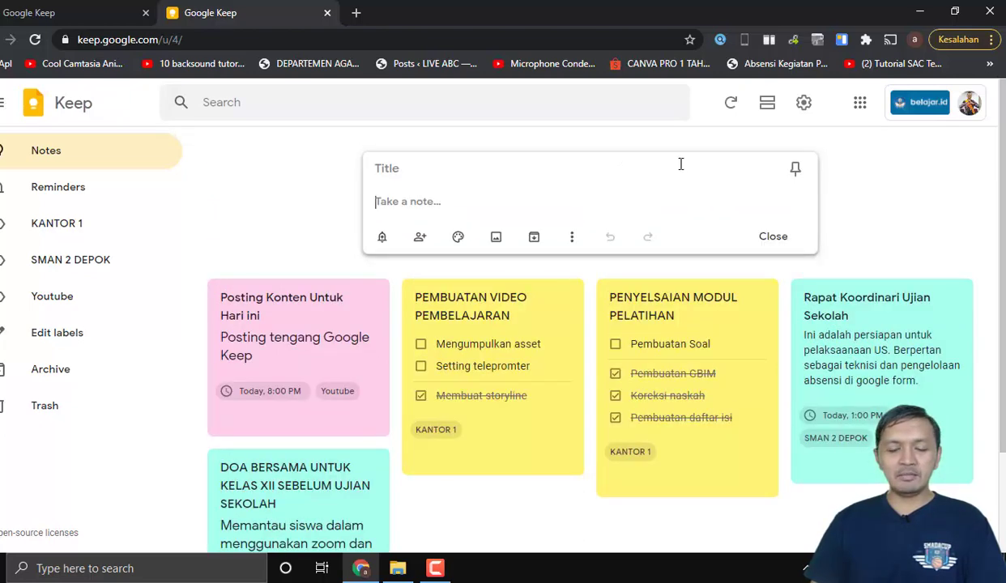
left_click(458, 168)
type("Membuet")
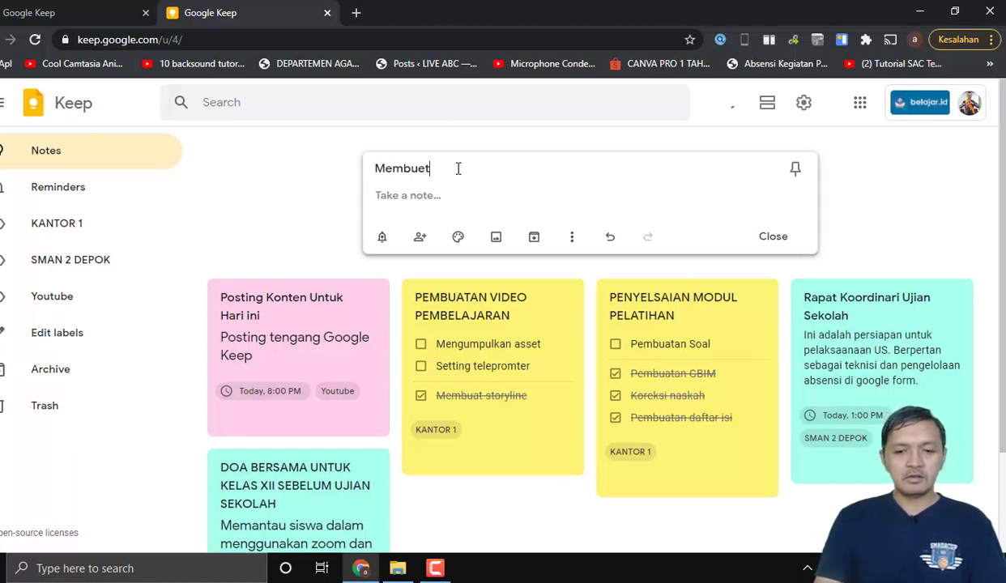
key("BackSpace")
key("BackSpace")
key("BackSpace")
type("a")
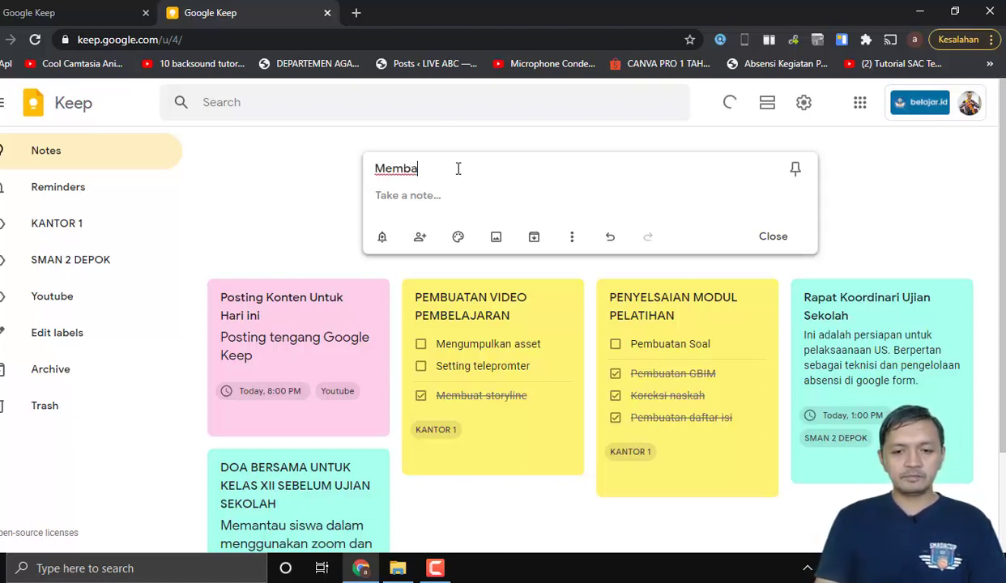
key("BackSpace")
type("uat PP")
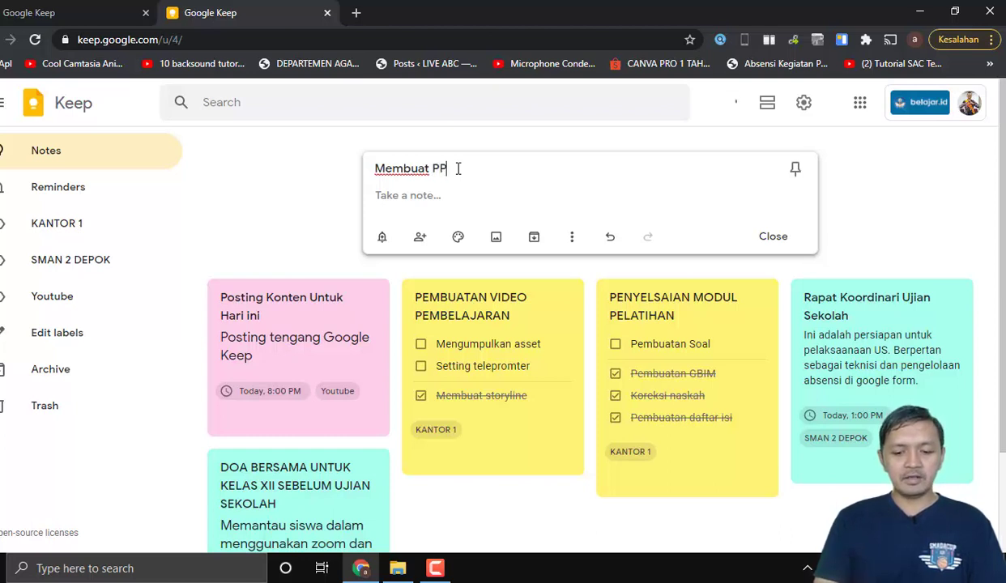
type("DB Online")
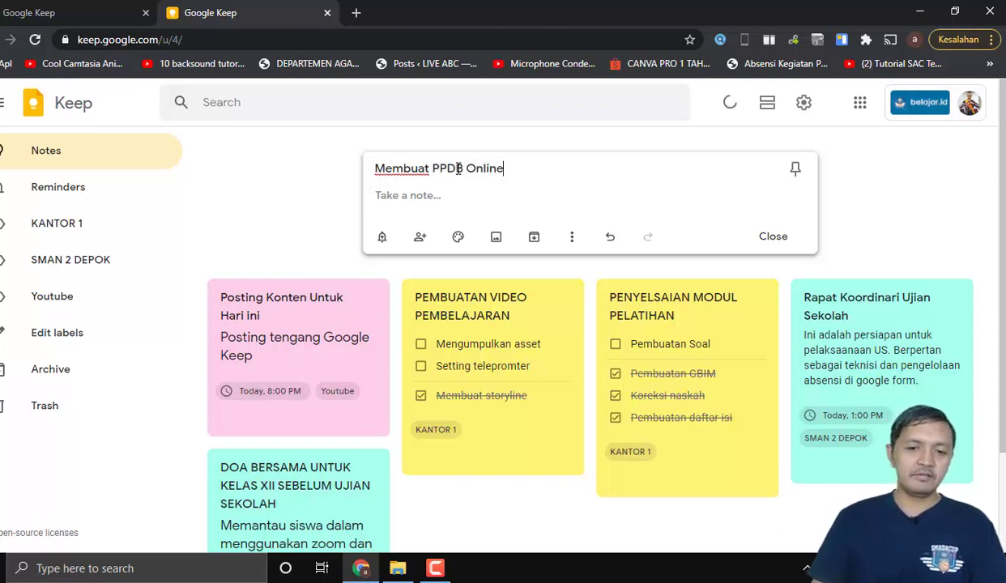
type("haru")
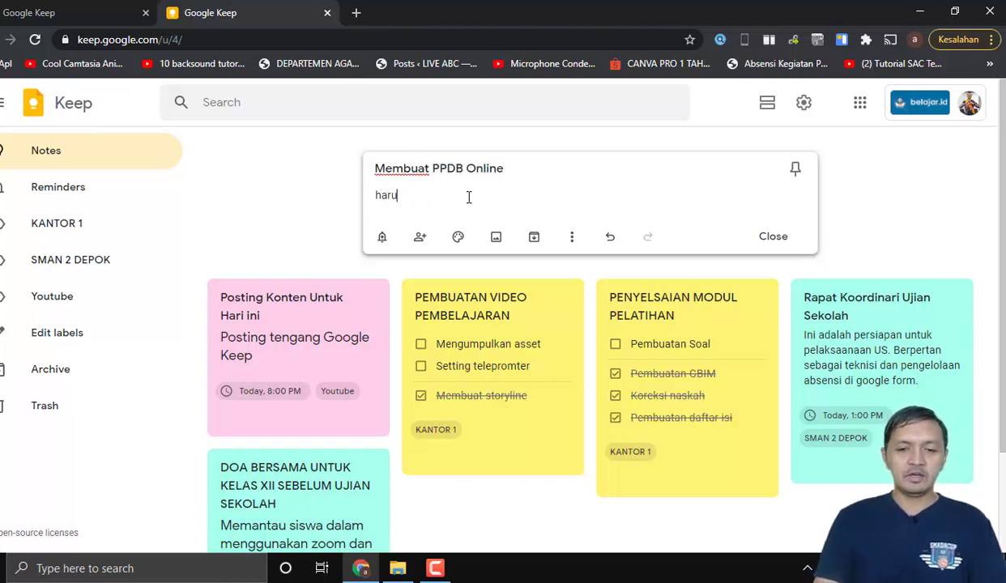
type("s segera membuat web ppdb")
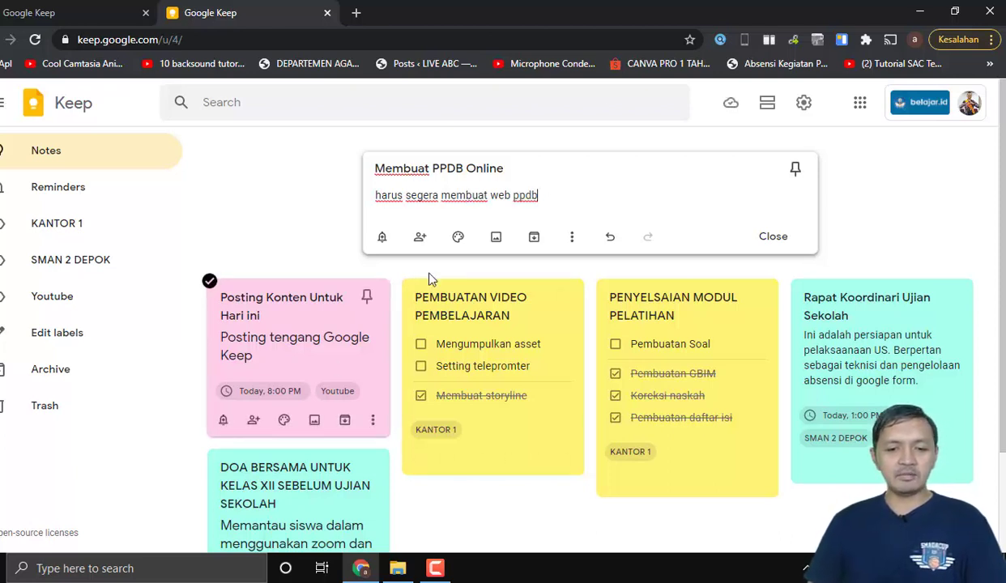
Create a new label "Blogger" and assign it to the PPDB note
left_click(571, 237)
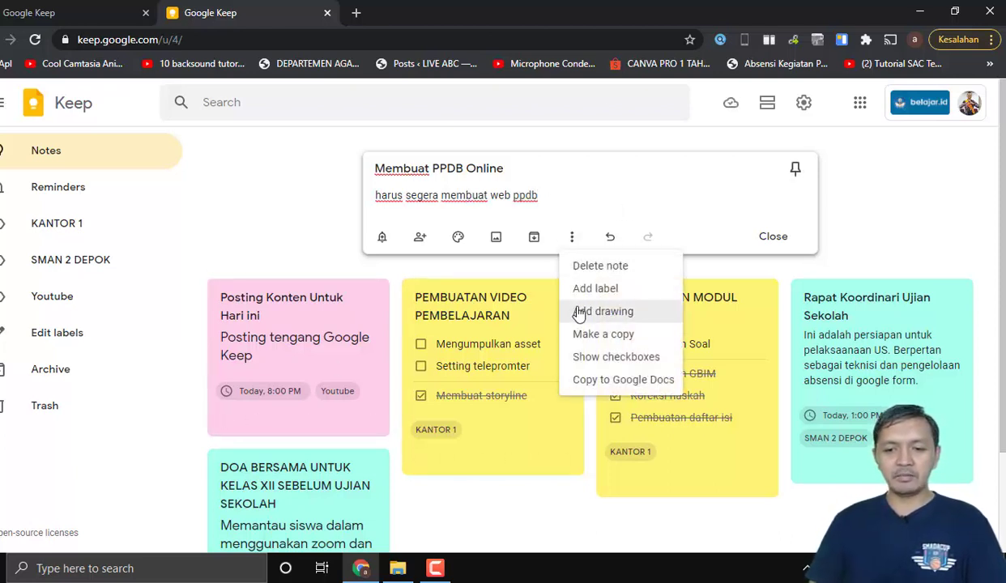
left_click(583, 289)
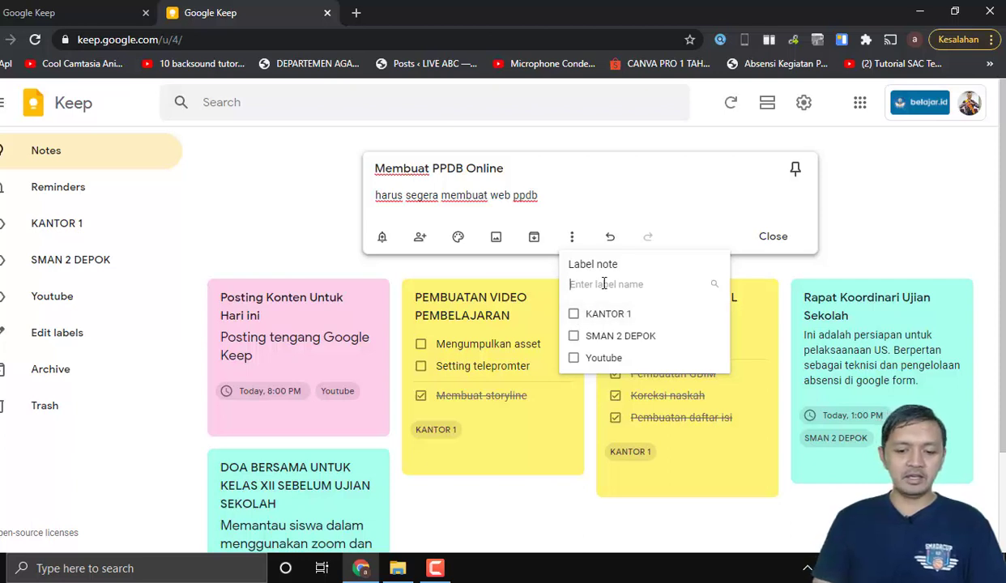
type("B")
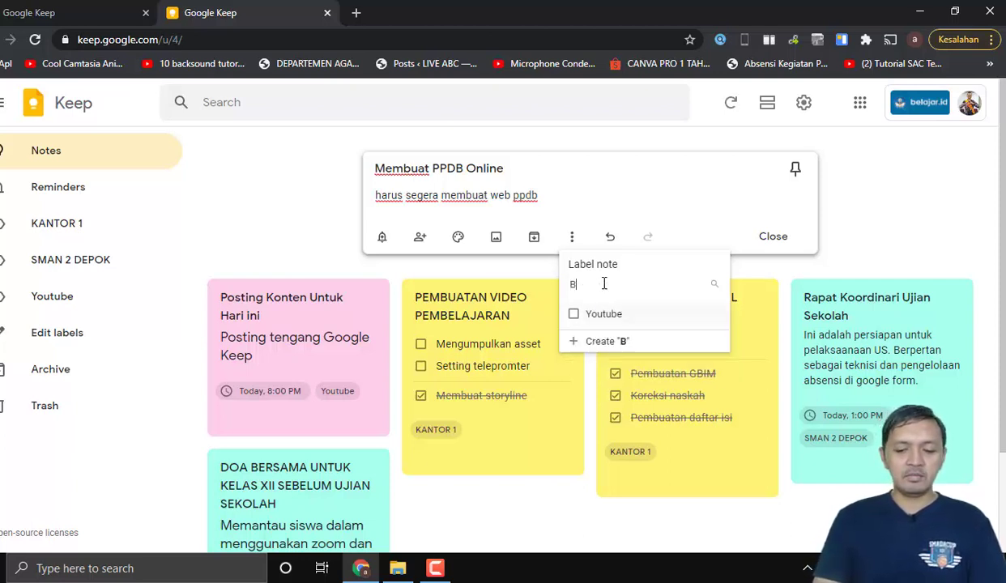
type("logger")
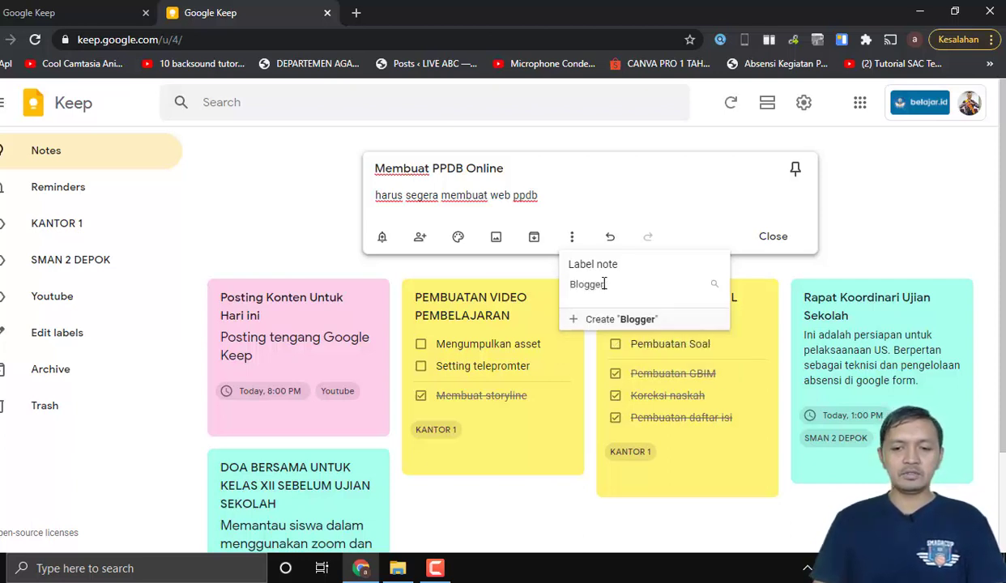
left_click(581, 319)
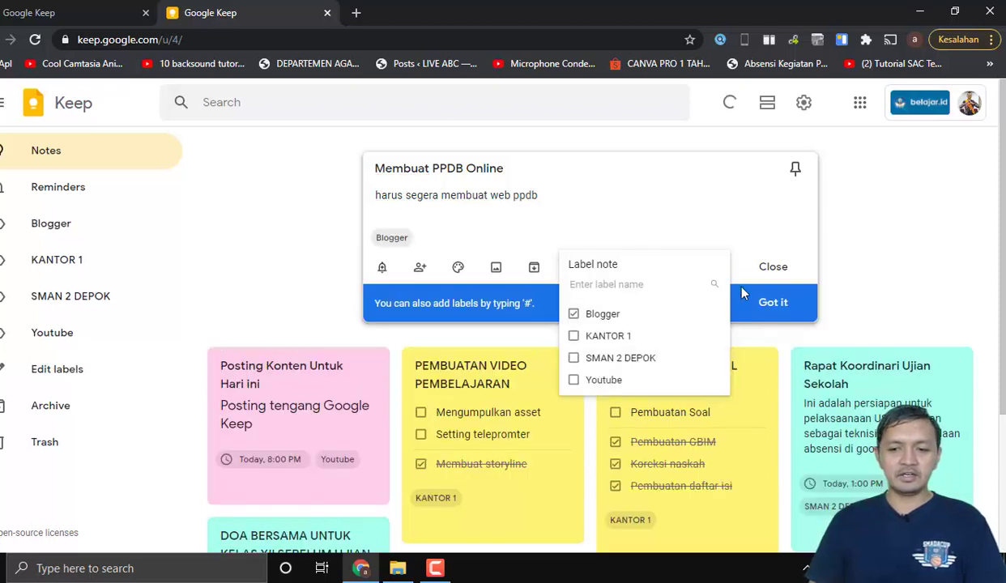
Give the PPDB note a light green background and close it
left_click(458, 270)
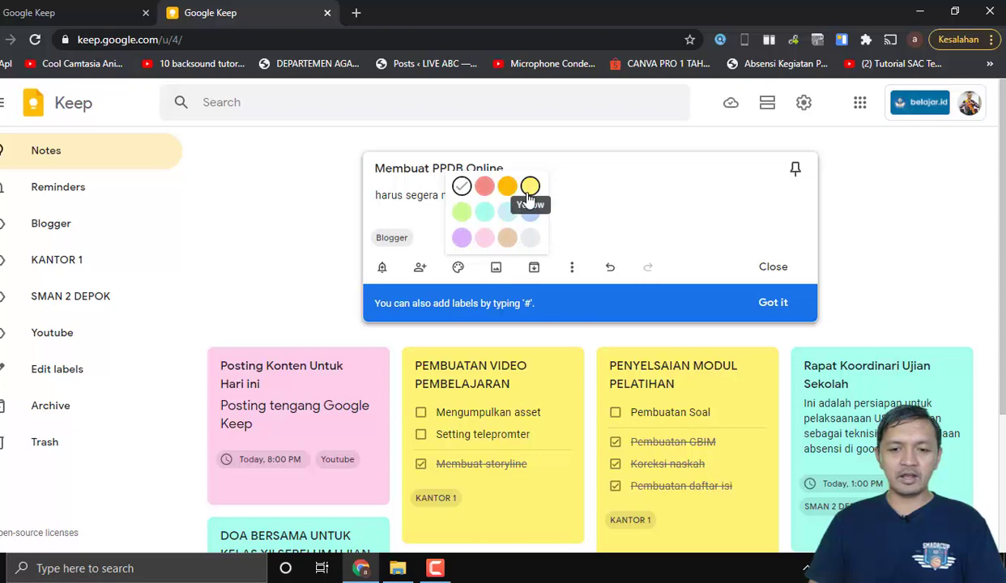
left_click(461, 211)
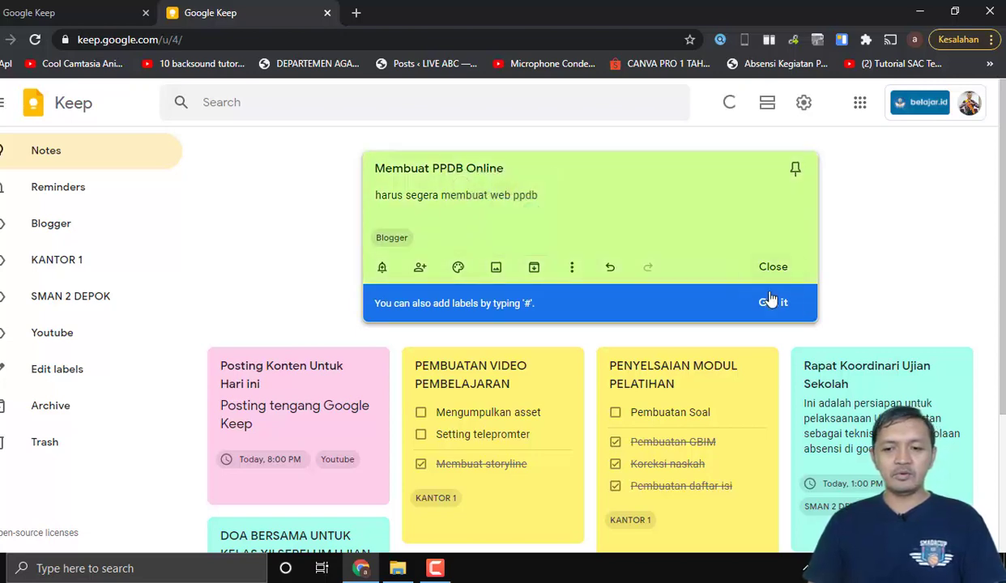
left_click(774, 268)
scroll(365, 343, "down", 2)
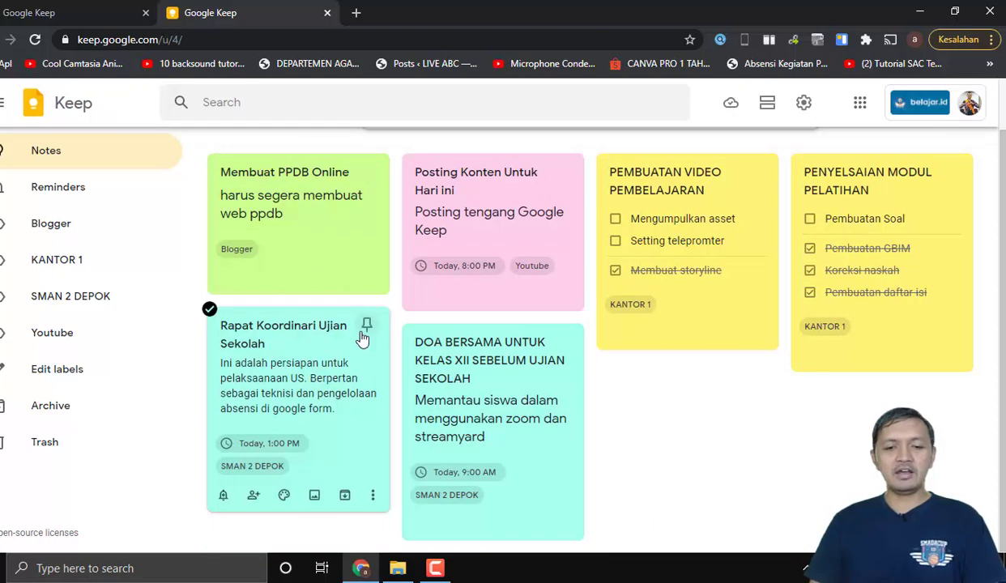
scroll(362, 333, "up", 2)
scroll(469, 287, "down", 2)
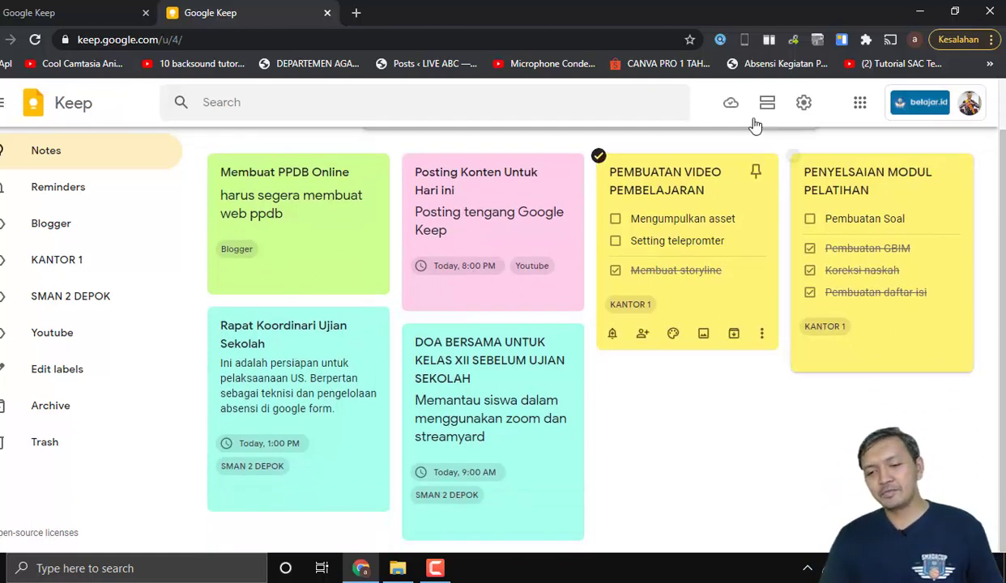